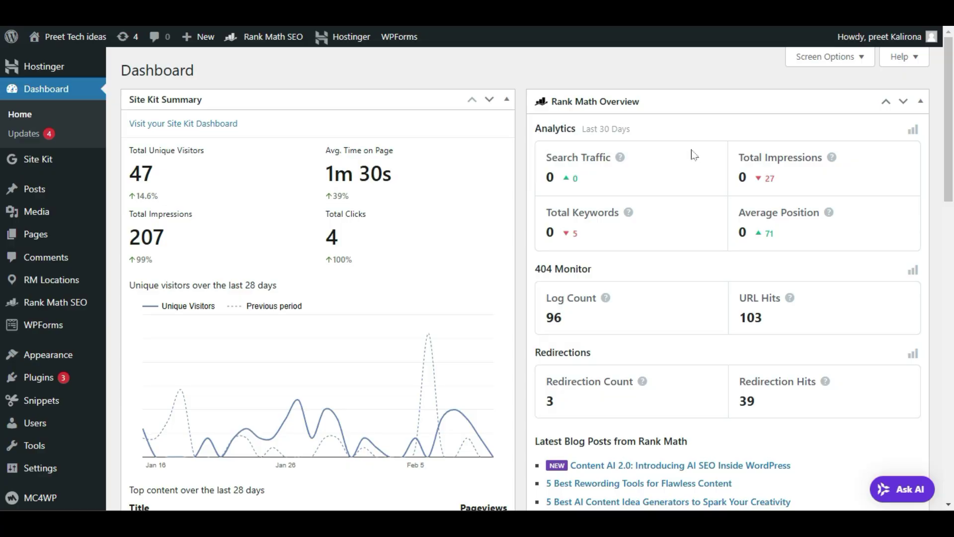
- Re-save the permalink settings, keeping the Post name (/%postname%/) structure
scroll(113, 272, "down", 4)
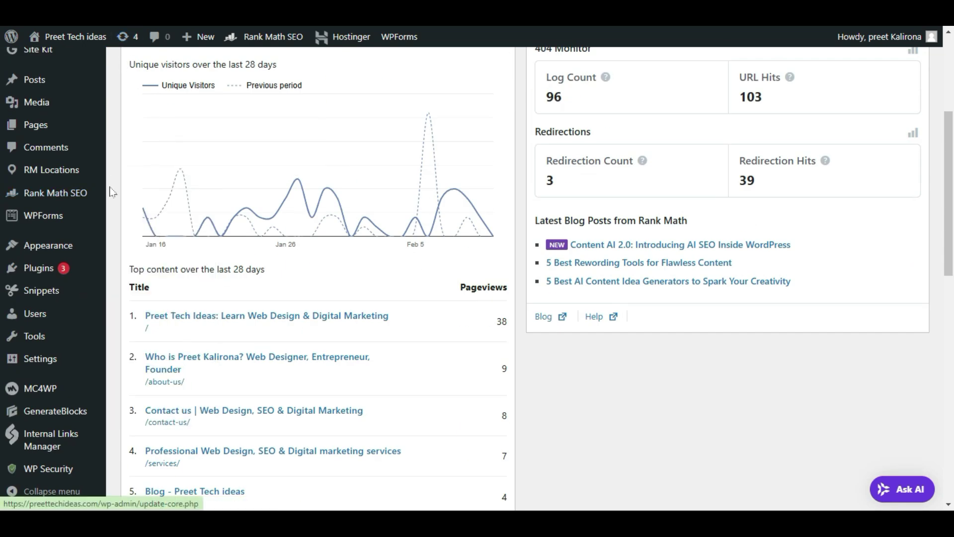
scroll(110, 233, "up", 4)
scroll(110, 233, "down", 3)
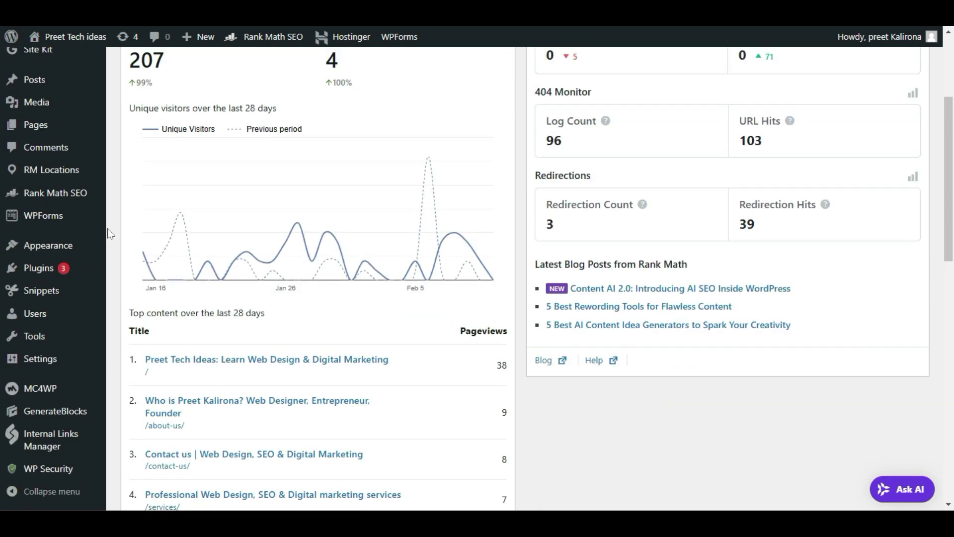
mouse_move(79, 368)
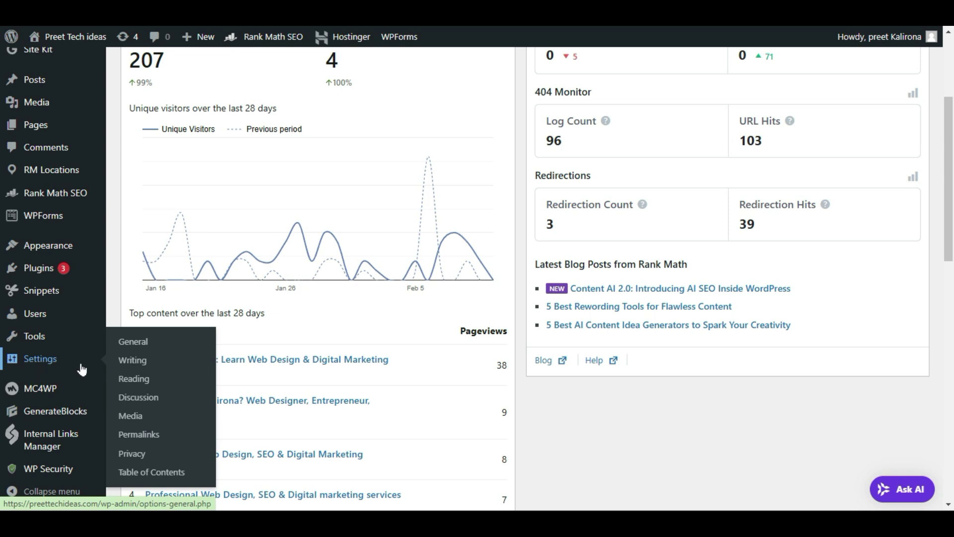
left_click(146, 435)
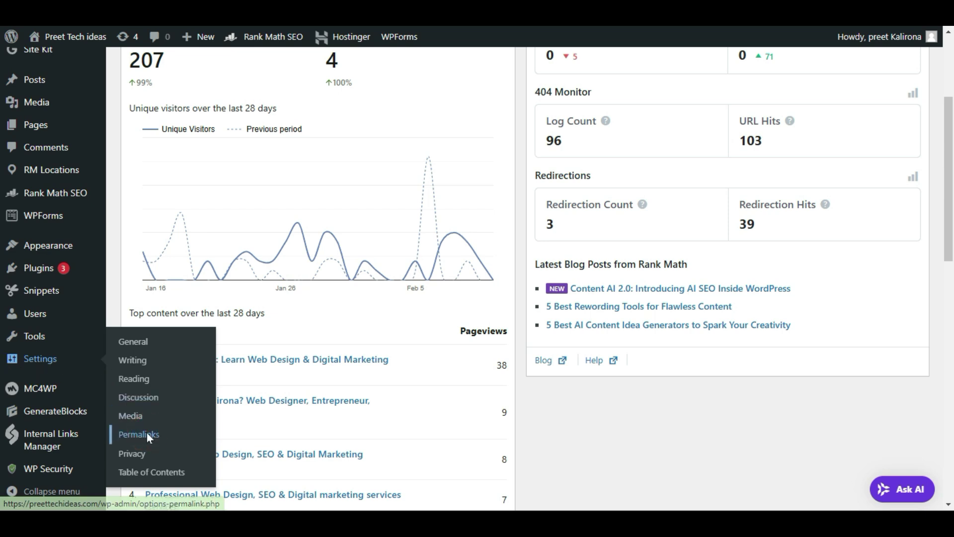
scroll(181, 358, "down", 4)
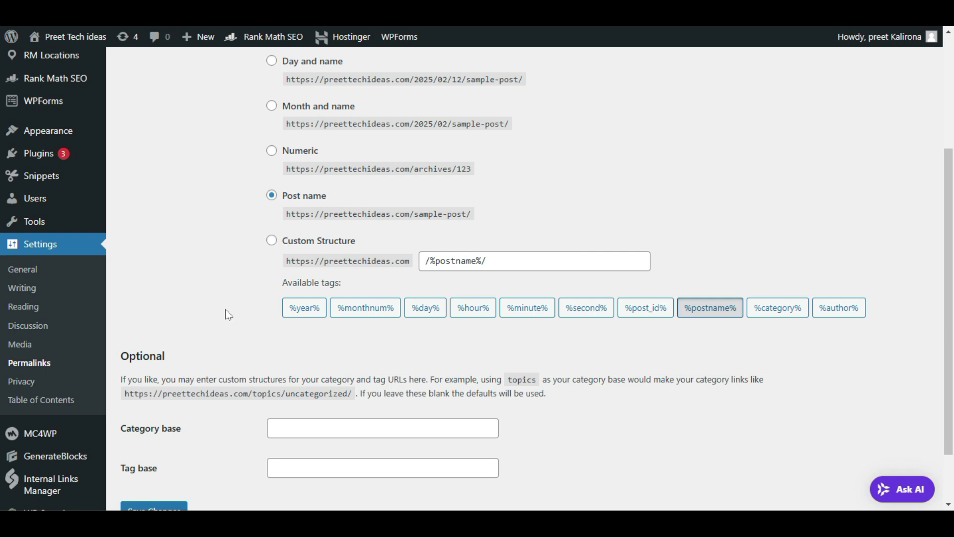
scroll(230, 311, "down", 2)
left_click(176, 442)
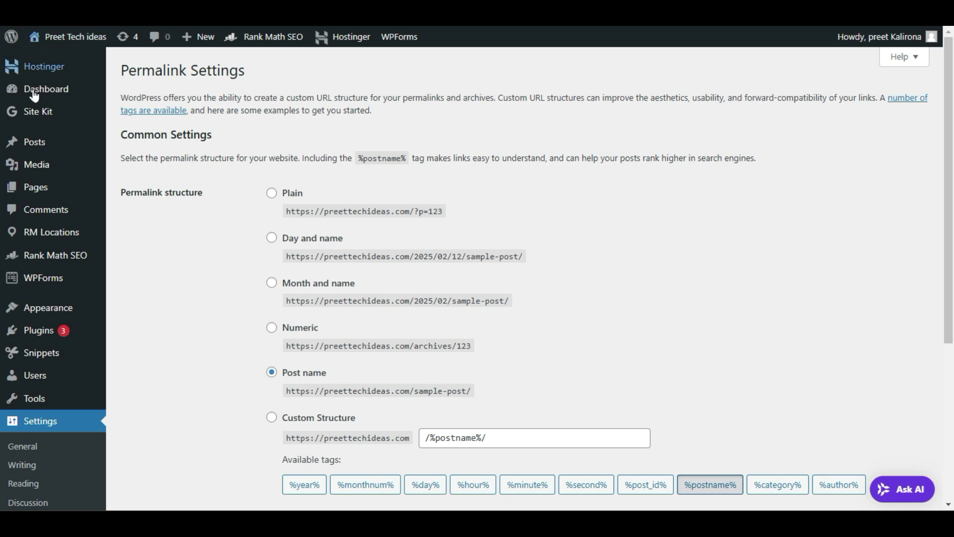
- Open All Pages and scroll through the 9 published pages and their Rank Math scores
mouse_move(78, 110)
mouse_move(70, 191)
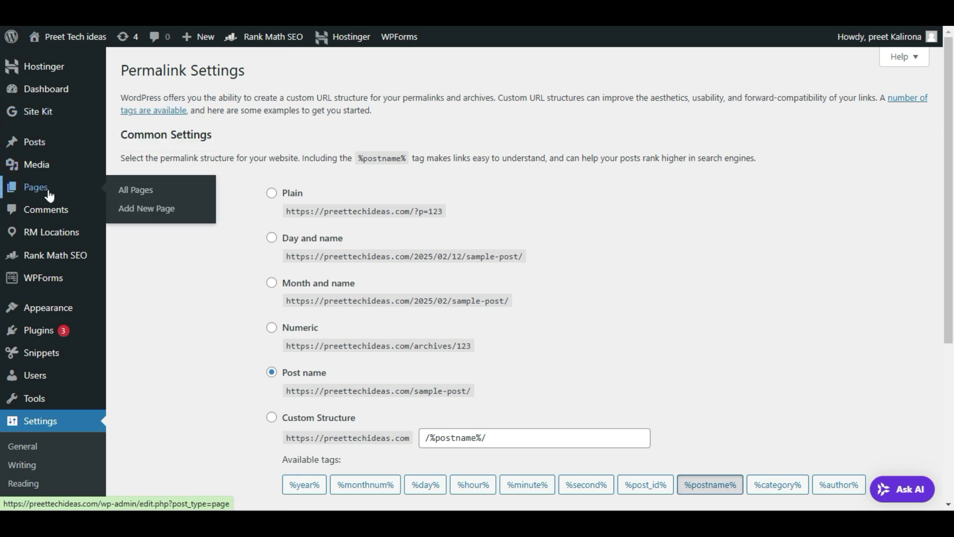
left_click(135, 191)
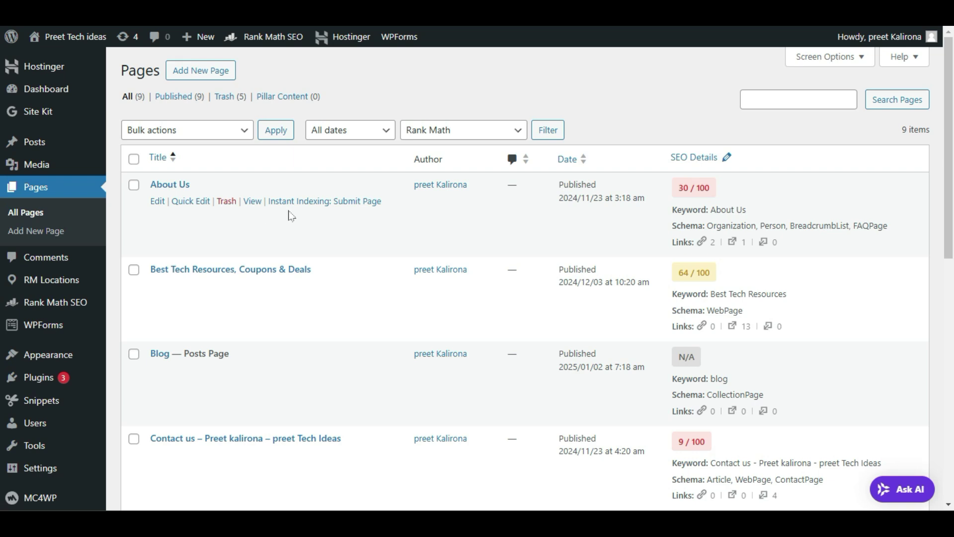
scroll(491, 311, "down", 10)
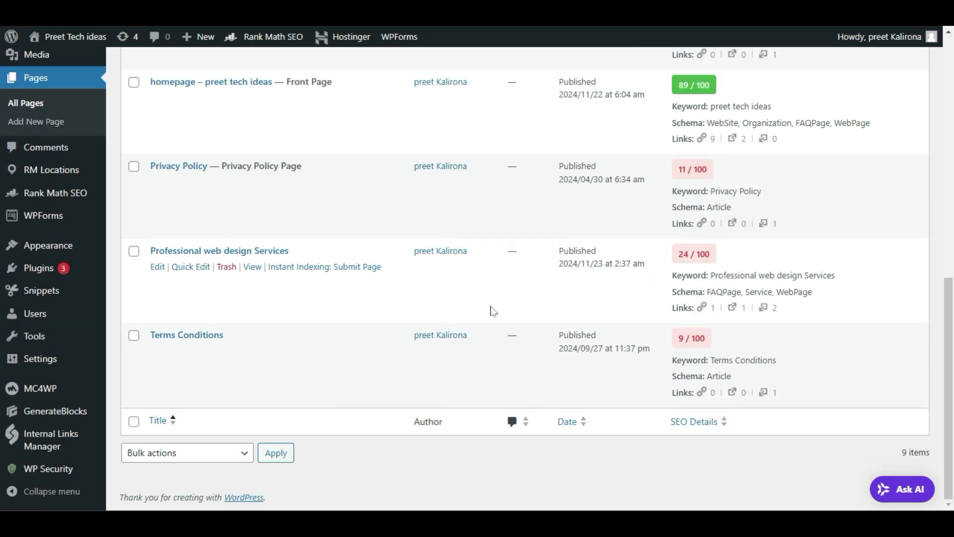
scroll(491, 311, "up", 6)
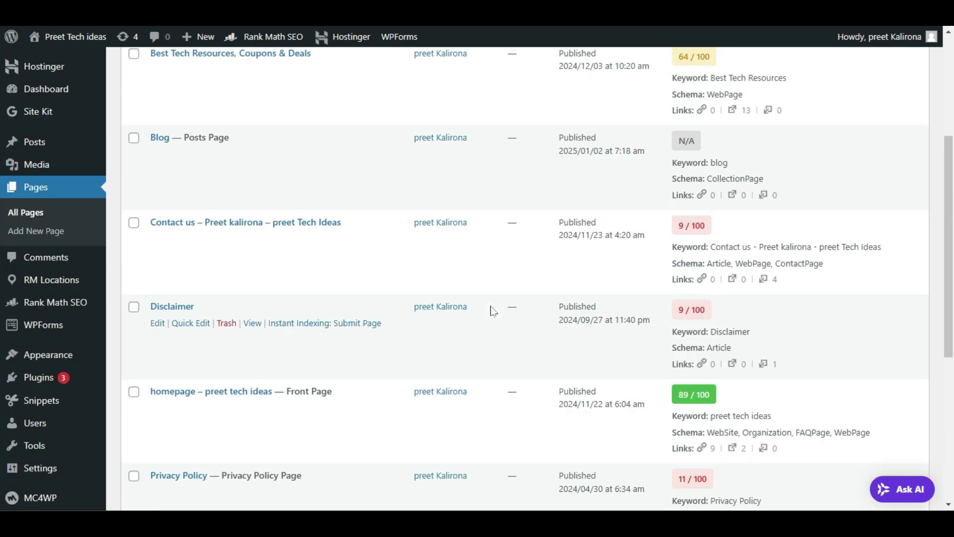
scroll(491, 311, "up", 5)
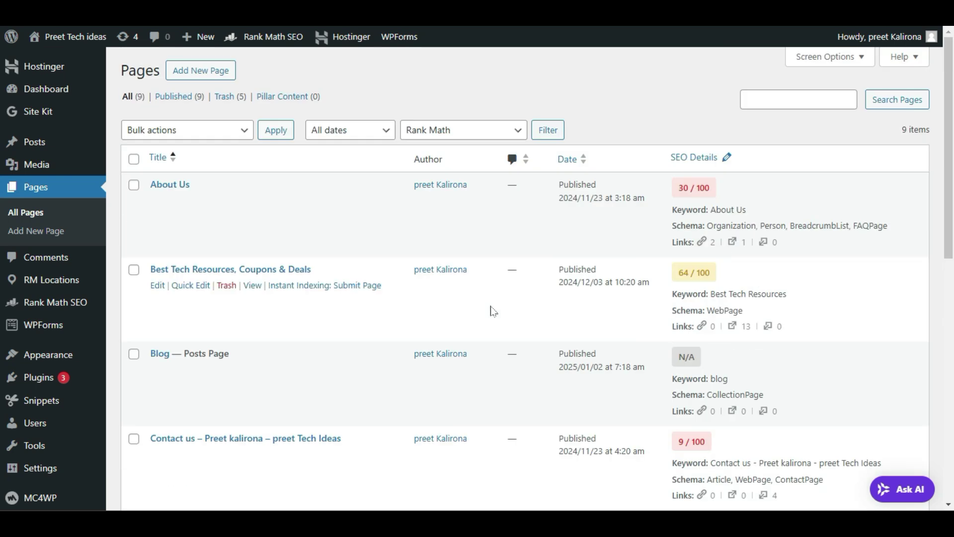
scroll(490, 309, "down", 2)
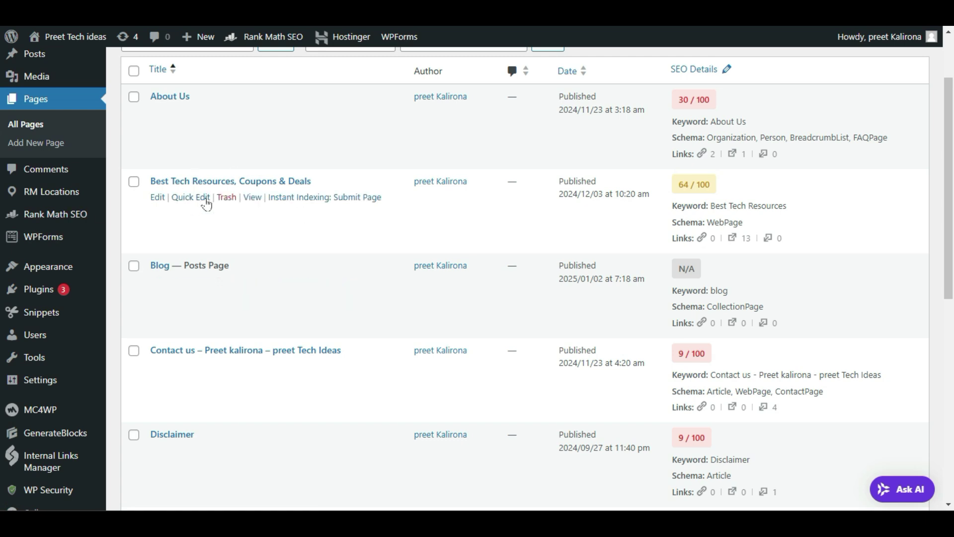
- Open Quick Edit for Best Tech Resources, Coupons & Deals and inspect its slug 'resources'
left_click(189, 198)
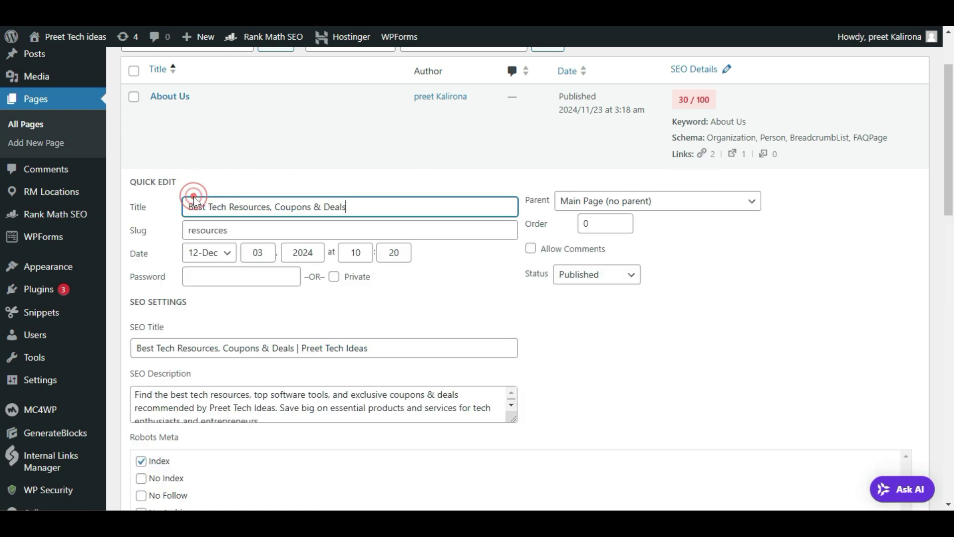
triple_click(142, 233)
left_click(140, 232)
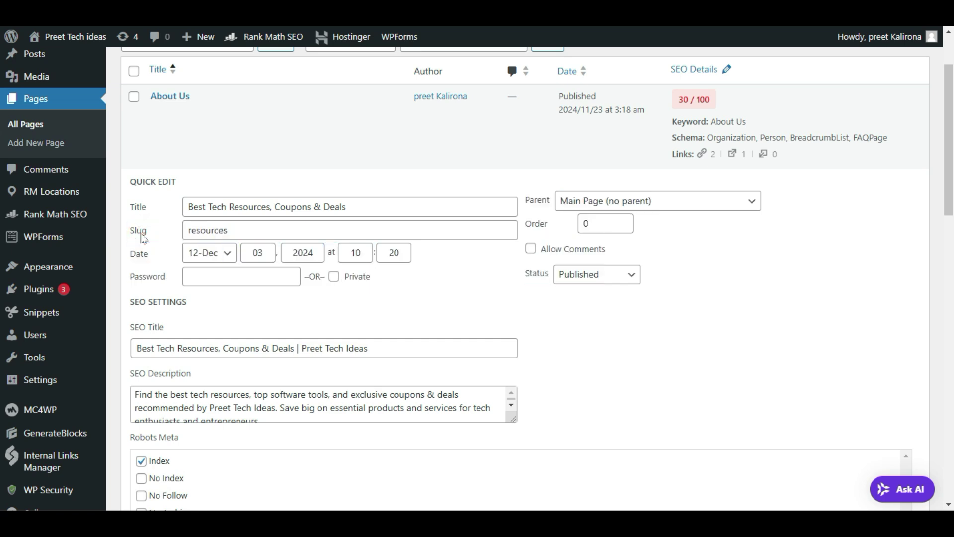
triple_click(357, 204)
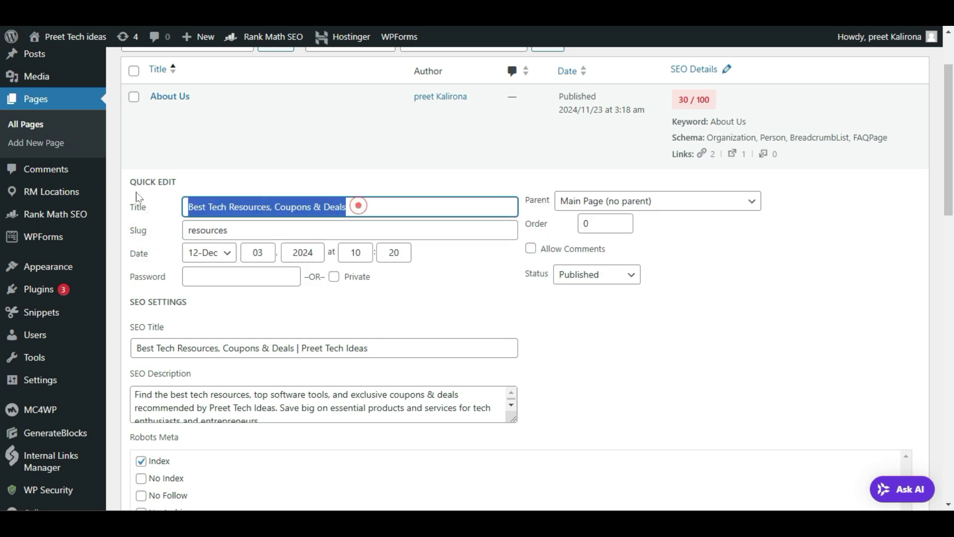
left_click(248, 230)
double_click(248, 229)
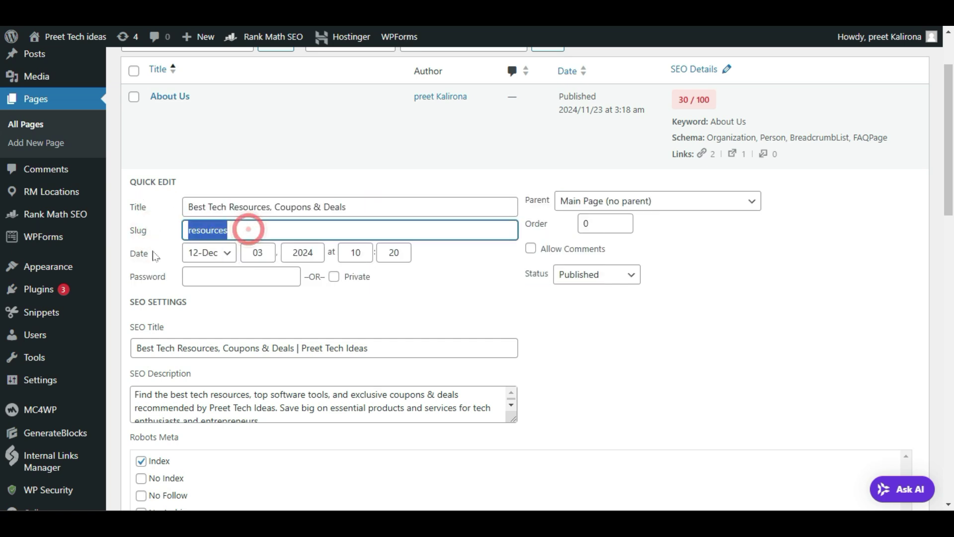
left_click(260, 232)
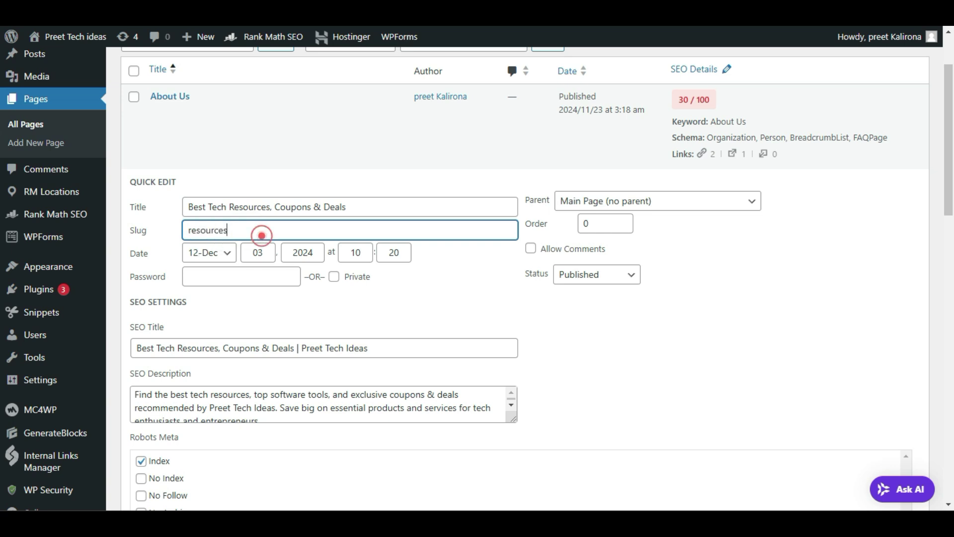
double_click(247, 229)
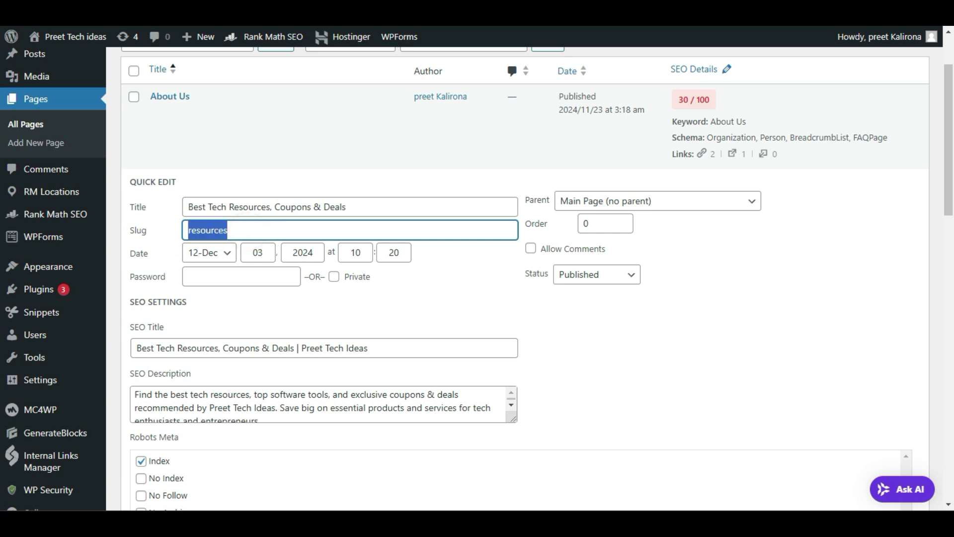
left_click(227, 230)
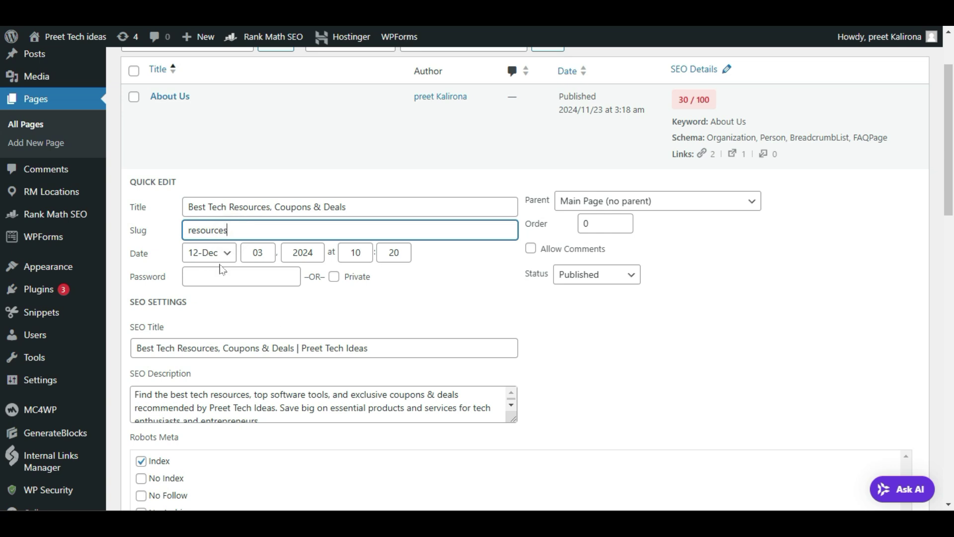
scroll(225, 269, "up", 3)
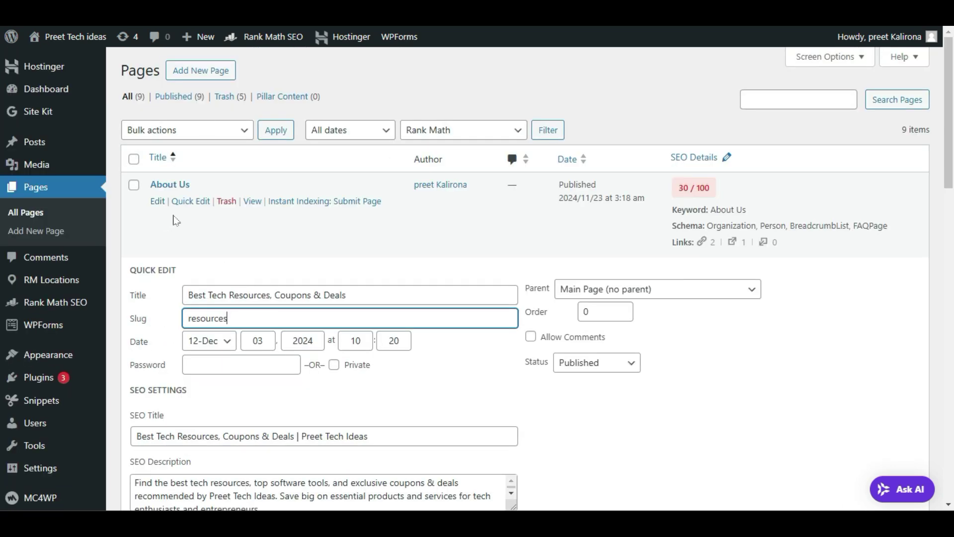
- Open Quick Edit for the About Us page and select its slug about-us
left_click(193, 204)
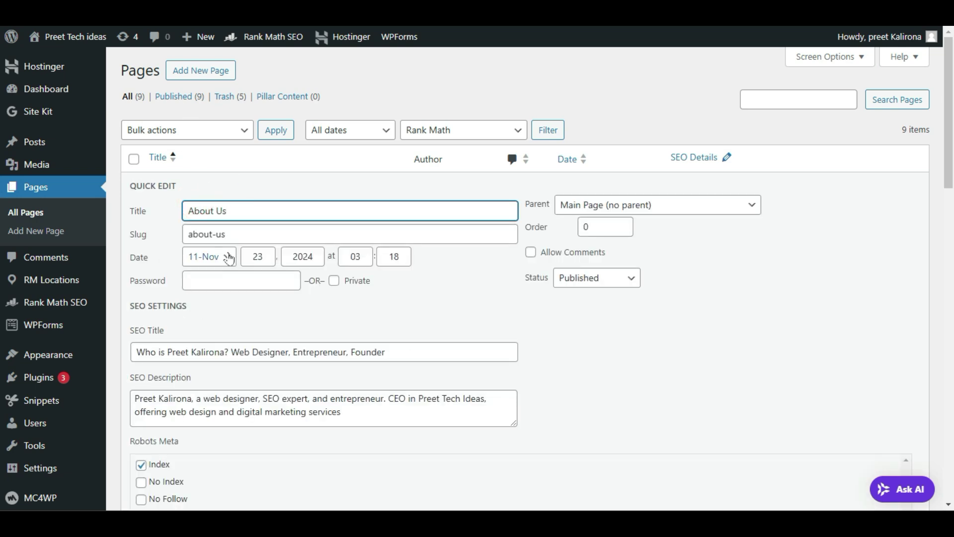
triple_click(245, 238)
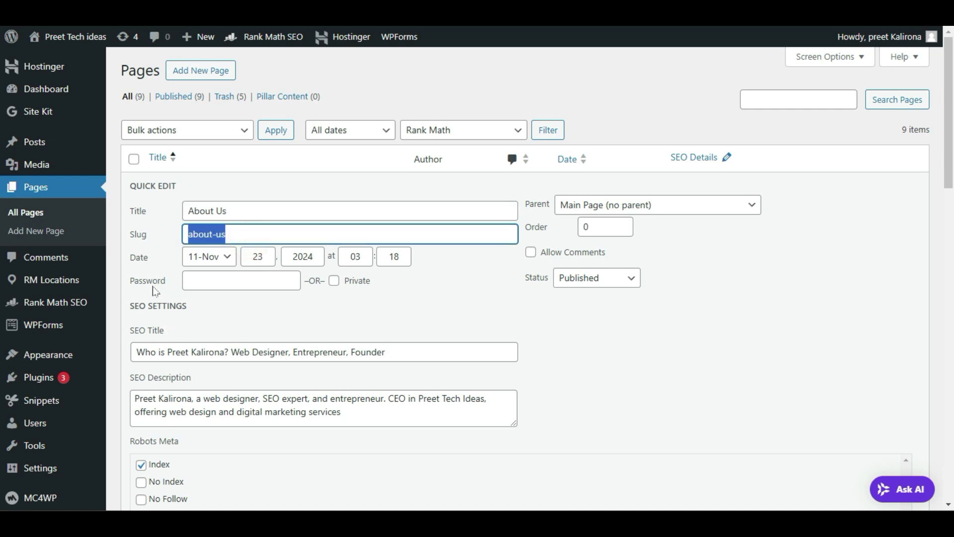
left_click(249, 234)
triple_click(249, 234)
left_click(247, 231)
triple_click(260, 231)
left_click(238, 234)
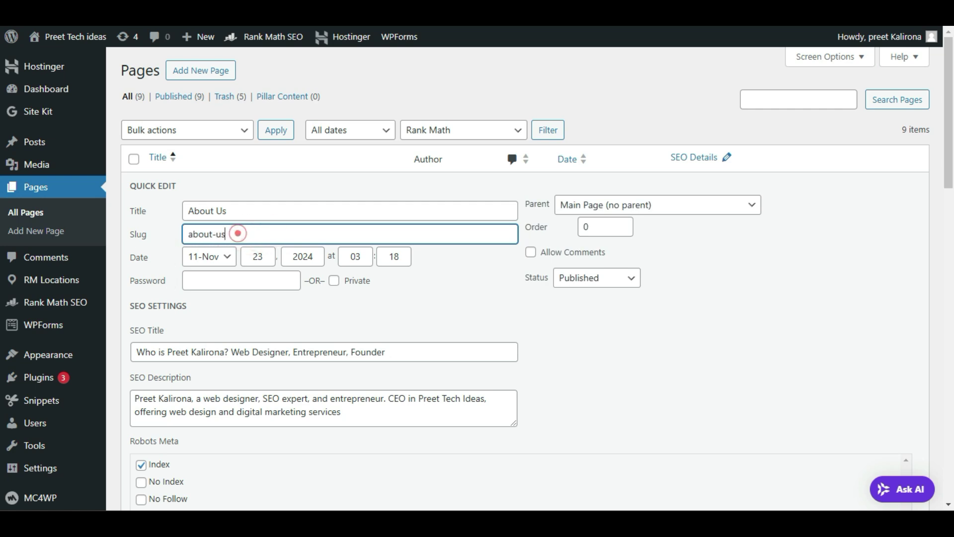
left_click(217, 234)
left_click(239, 234)
triple_click(242, 234)
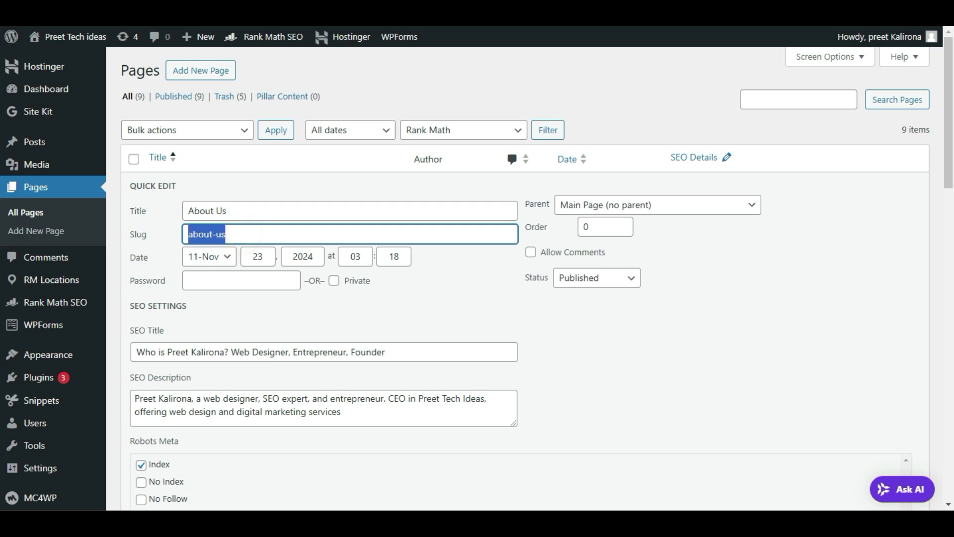
left_click(253, 235)
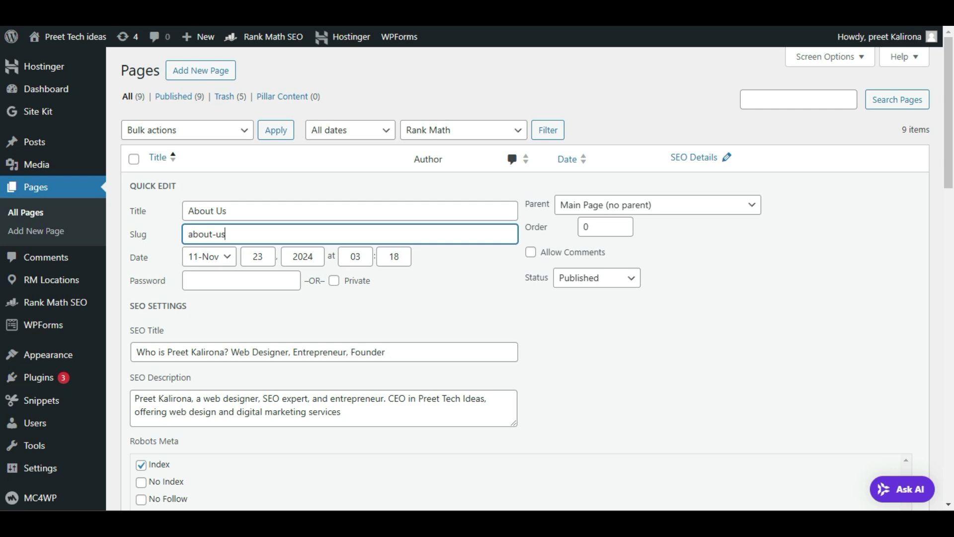
- Change the title to 'Who we are' and the slug to 'who-we-are'
triple_click(245, 211)
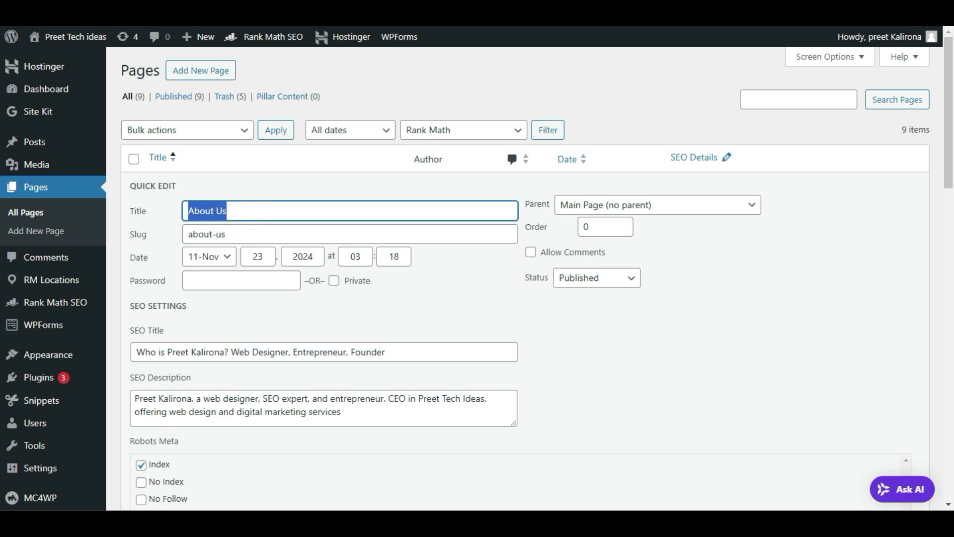
type("W")
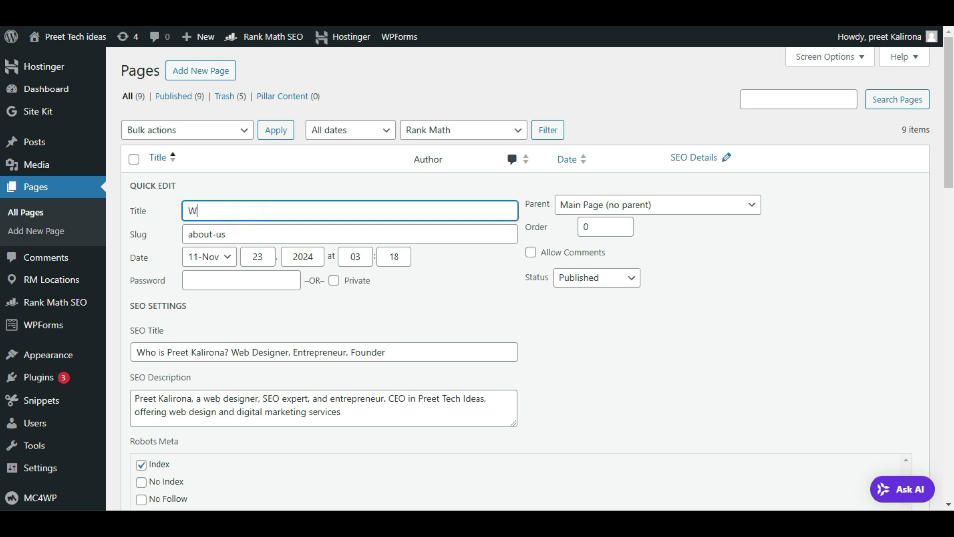
type("ho we are")
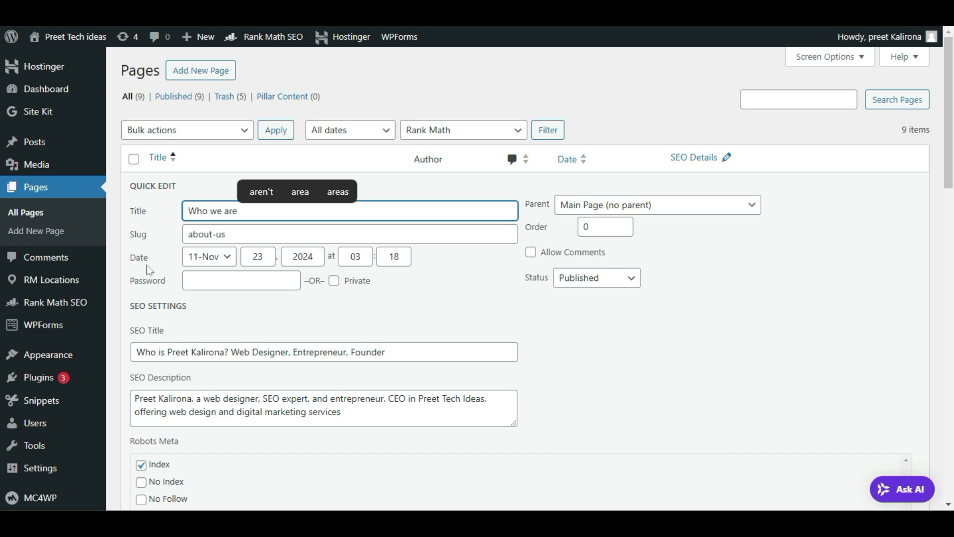
left_click_drag(242, 236, 164, 233)
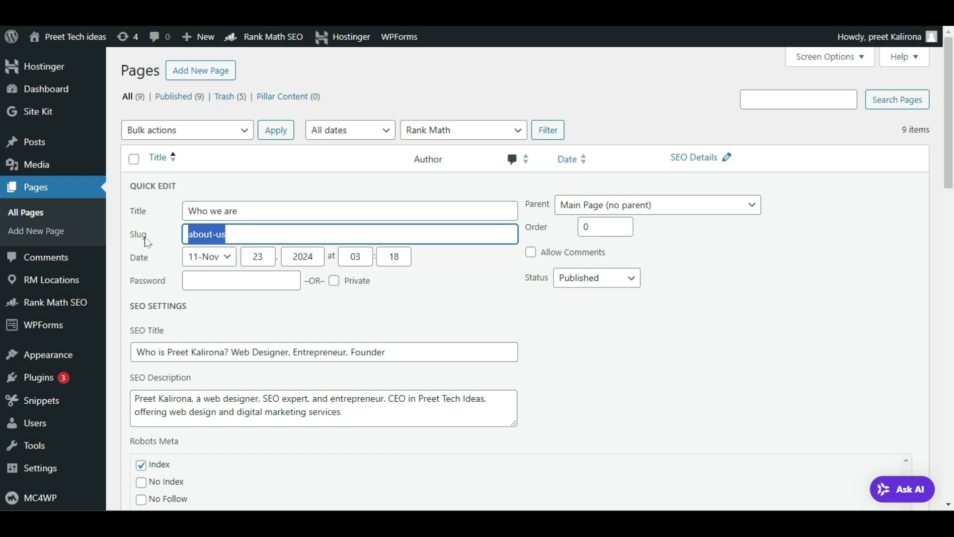
type("who")
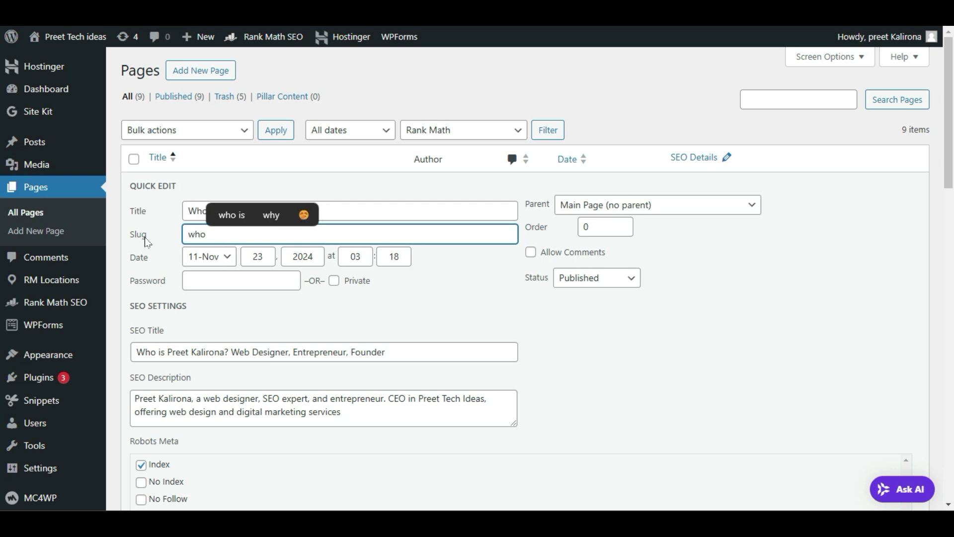
type("-we-are")
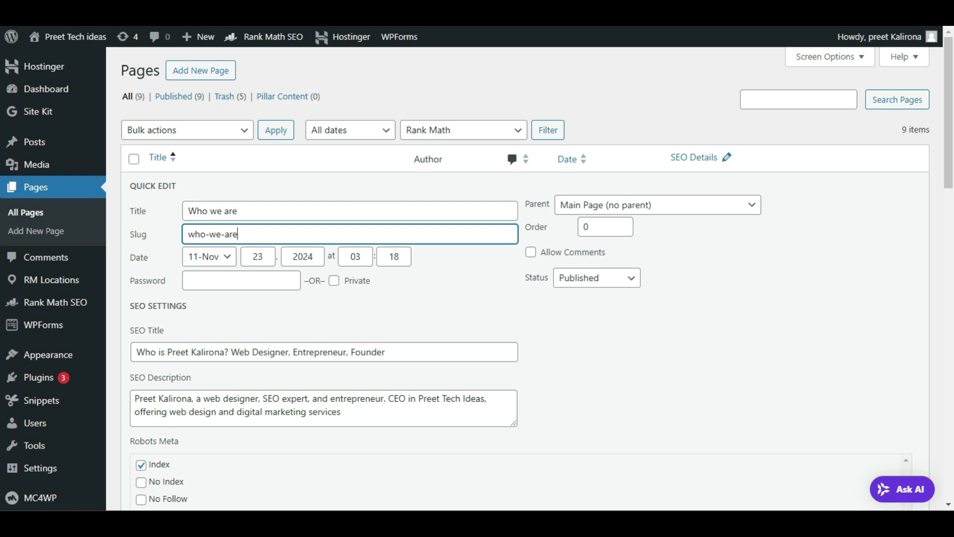
triple_click(245, 234)
left_click(233, 264)
left_click(249, 233)
triple_click(250, 234)
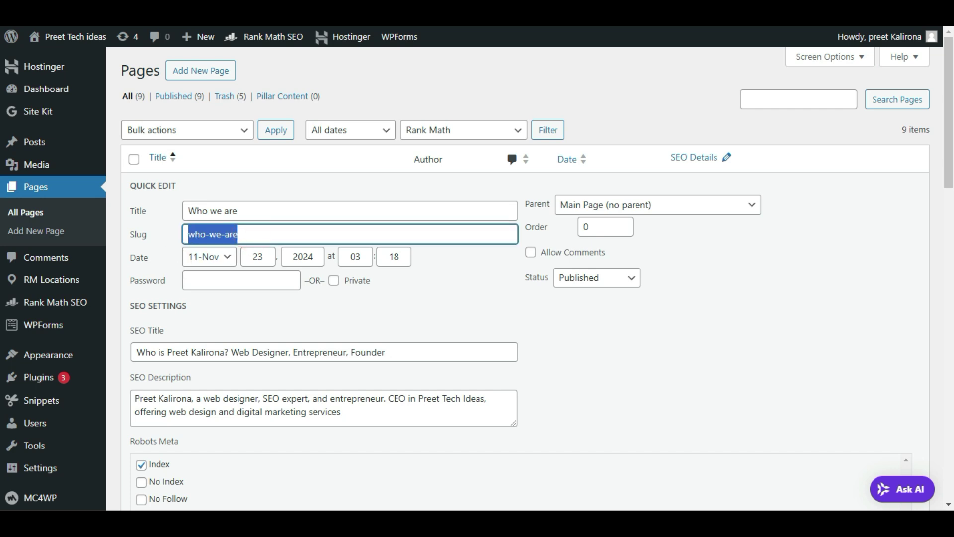
- Save the Quick Edit changes for Who we are with slug who-we-are
scroll(184, 282, "down", 4)
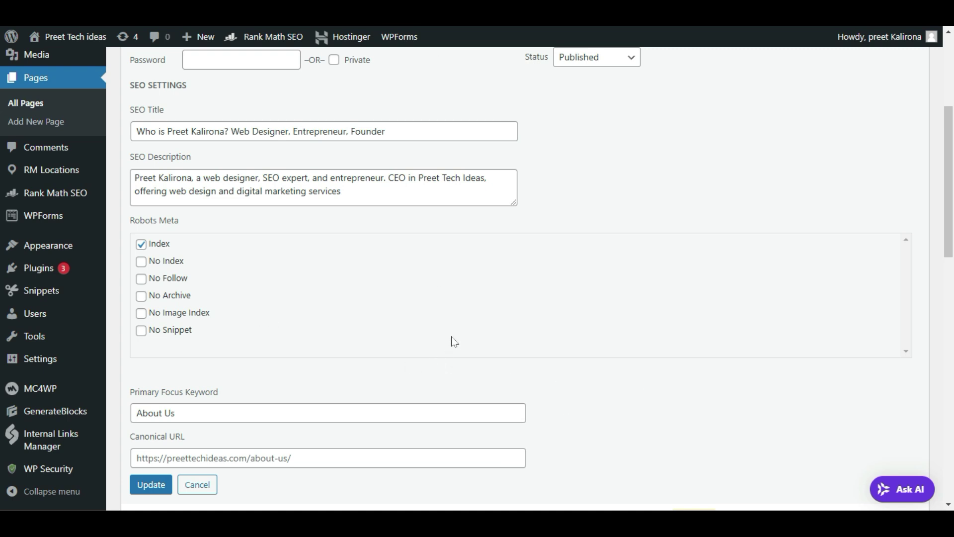
left_click(324, 449)
scroll(323, 447, "up", 4)
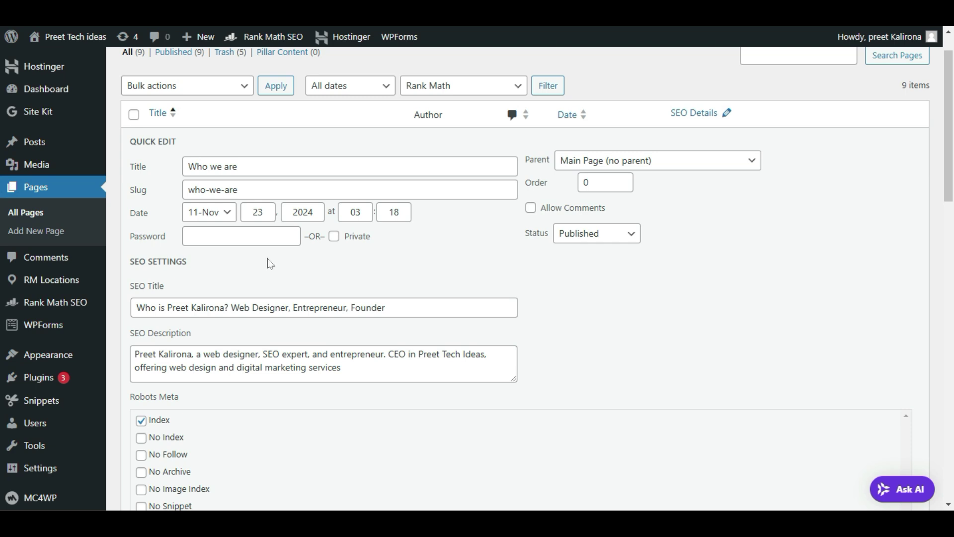
triple_click(255, 186)
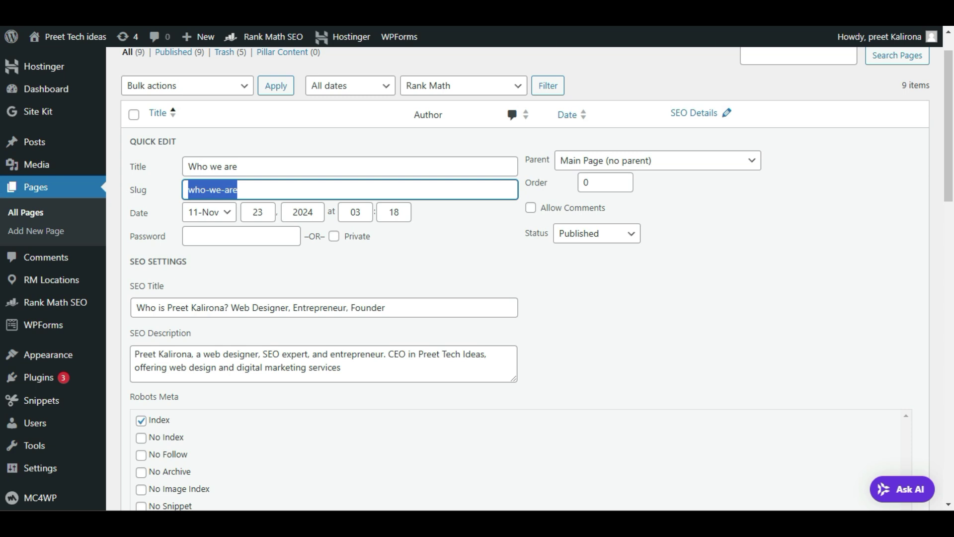
left_click(283, 192)
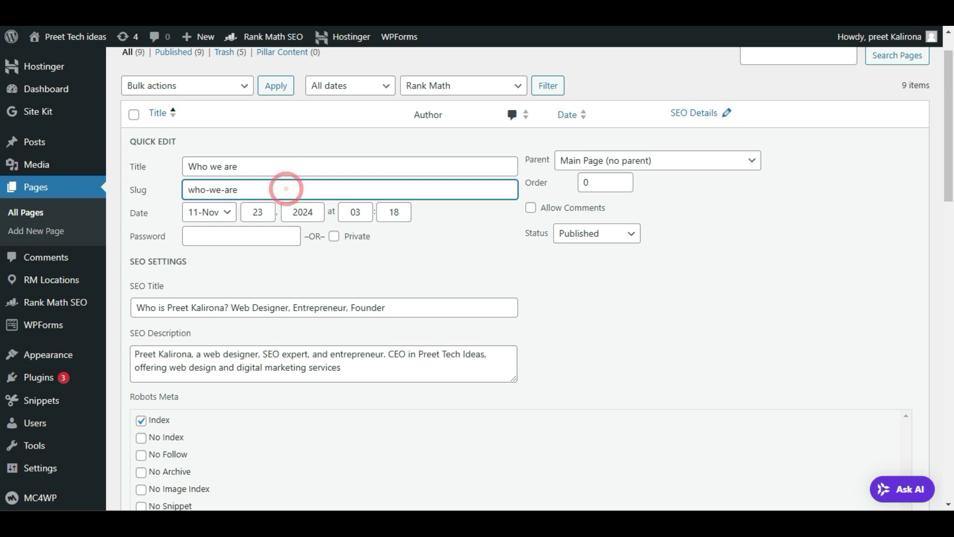
left_click_drag(283, 191, 177, 199)
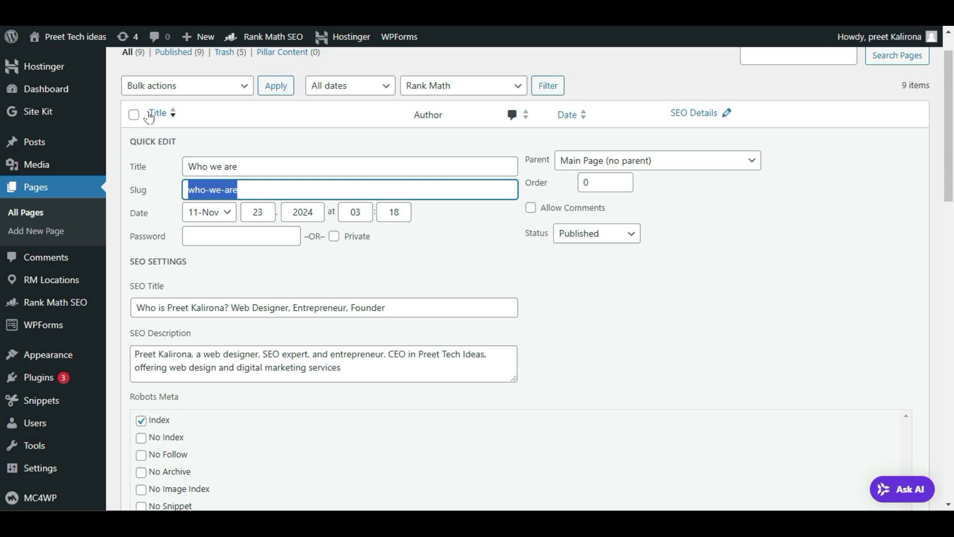
mouse_move(88, 306)
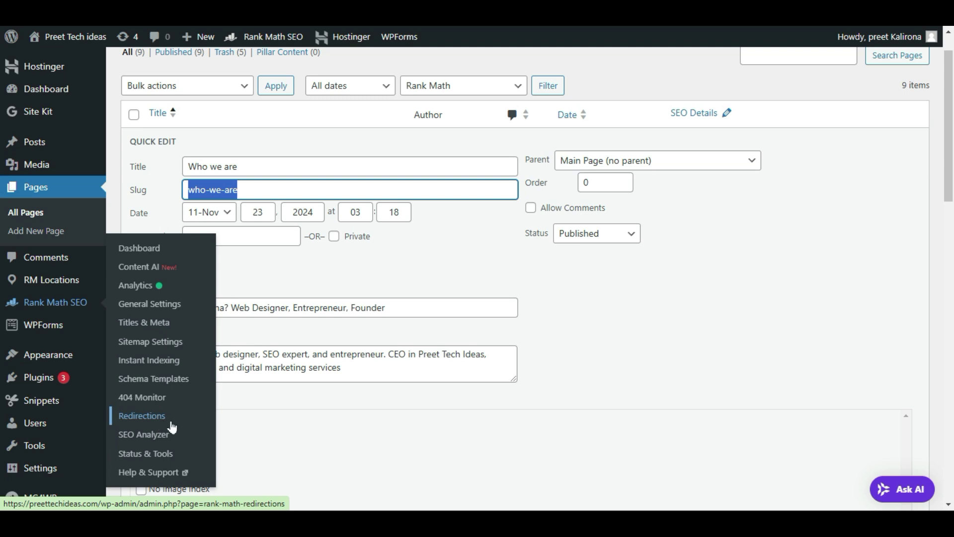
left_click(286, 254)
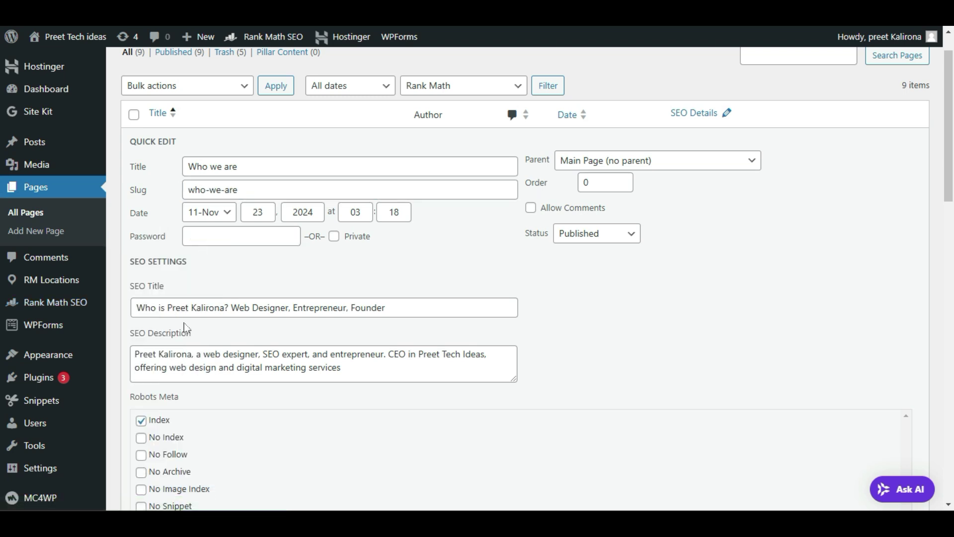
scroll(185, 328, "down", 5)
left_click(149, 439)
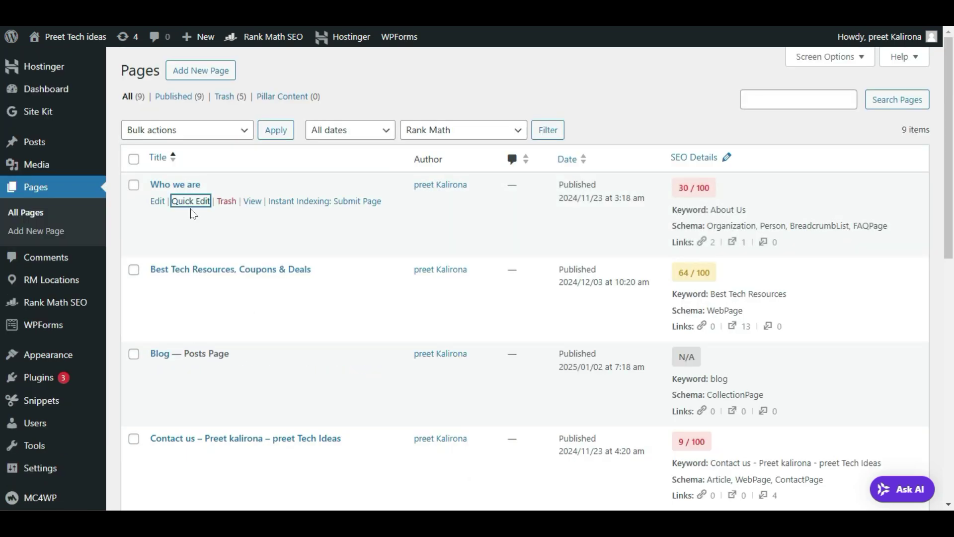
- Reopen Quick Edit for Who we are, check the slug, and cancel without saving
left_click(191, 201)
left_click_drag(253, 233, 171, 254)
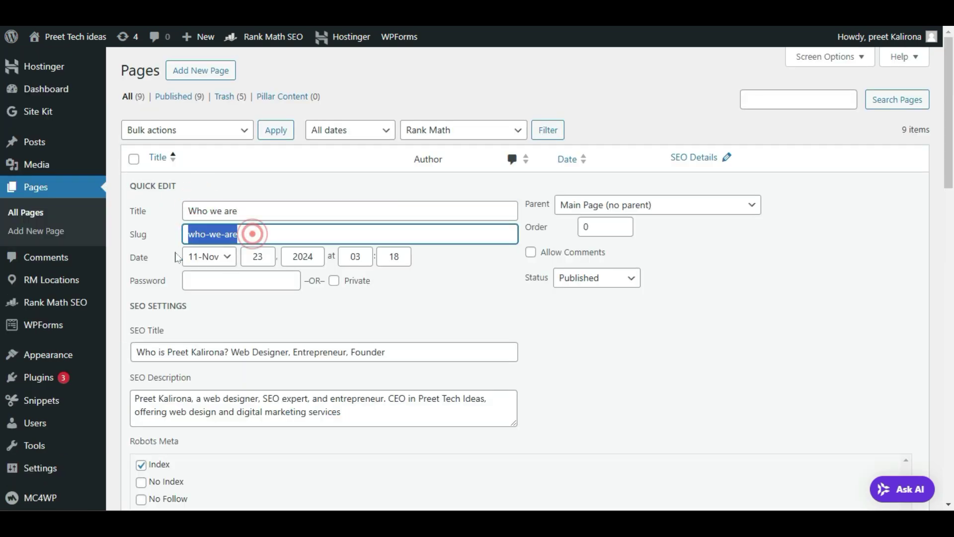
scroll(170, 249, "down", 5)
left_click(204, 480)
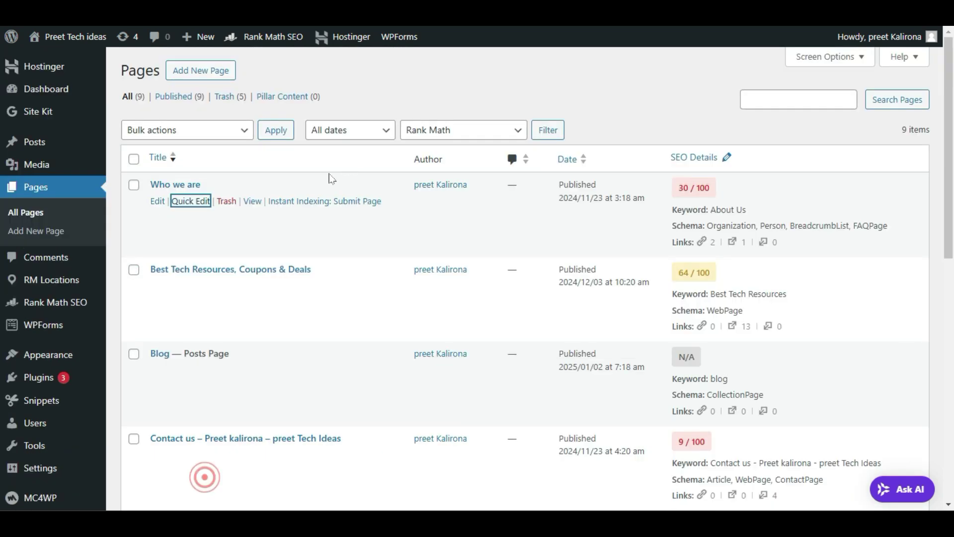
- Copy the Who we are page's link and start a new Rank Math redirection
right_click(252, 201)
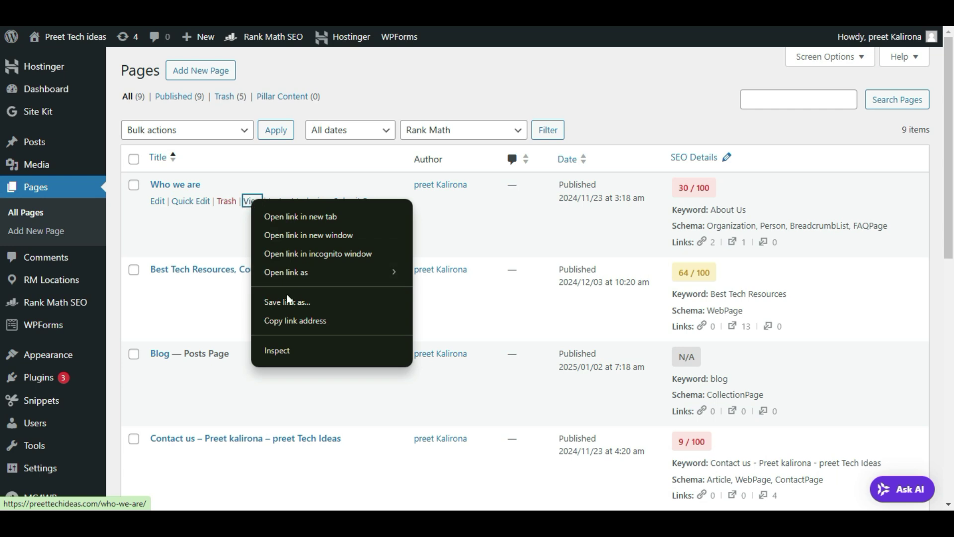
left_click(299, 318)
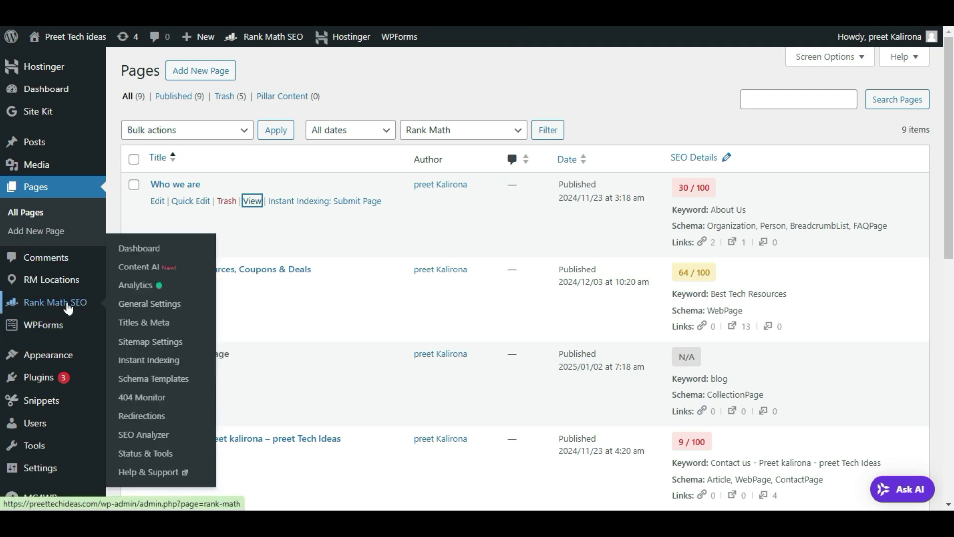
left_click(154, 416)
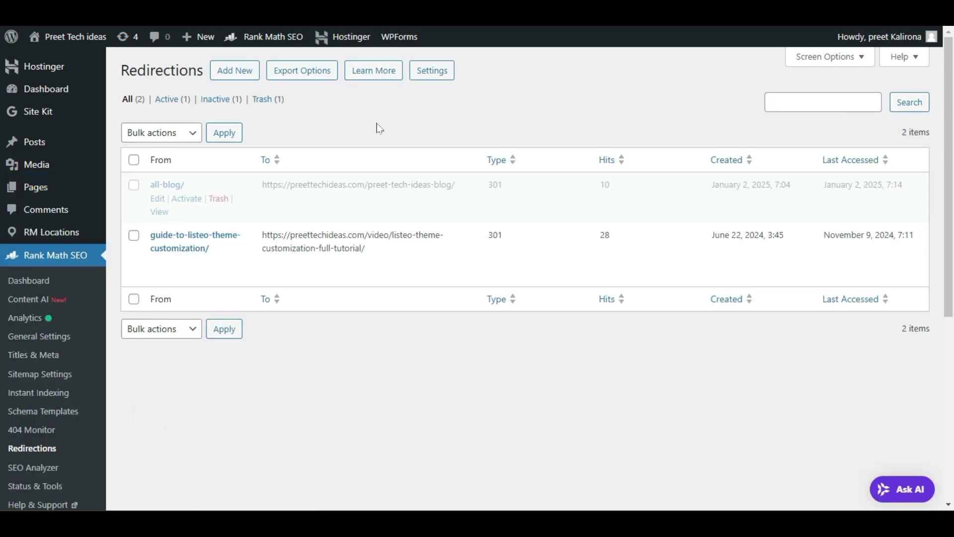
left_click(231, 70)
left_click(309, 128)
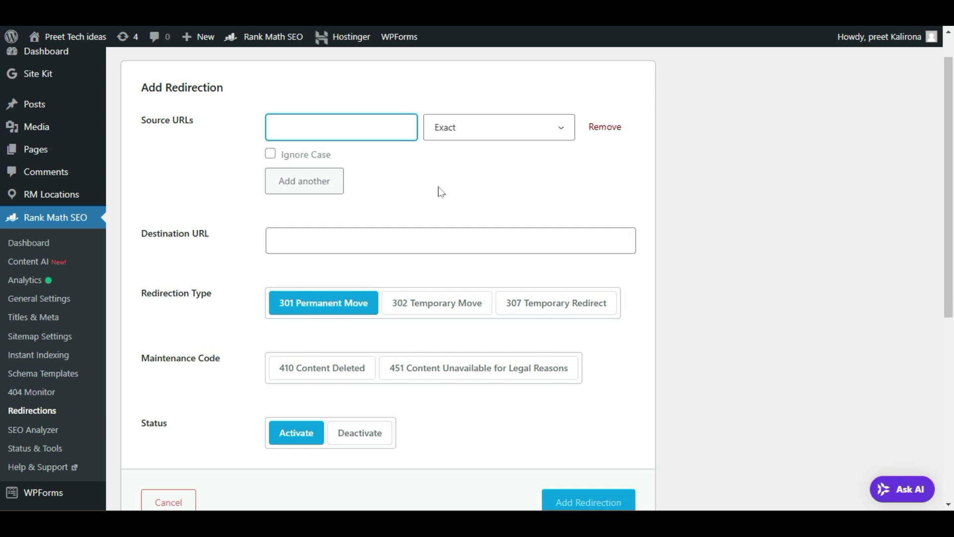
left_click(275, 239)
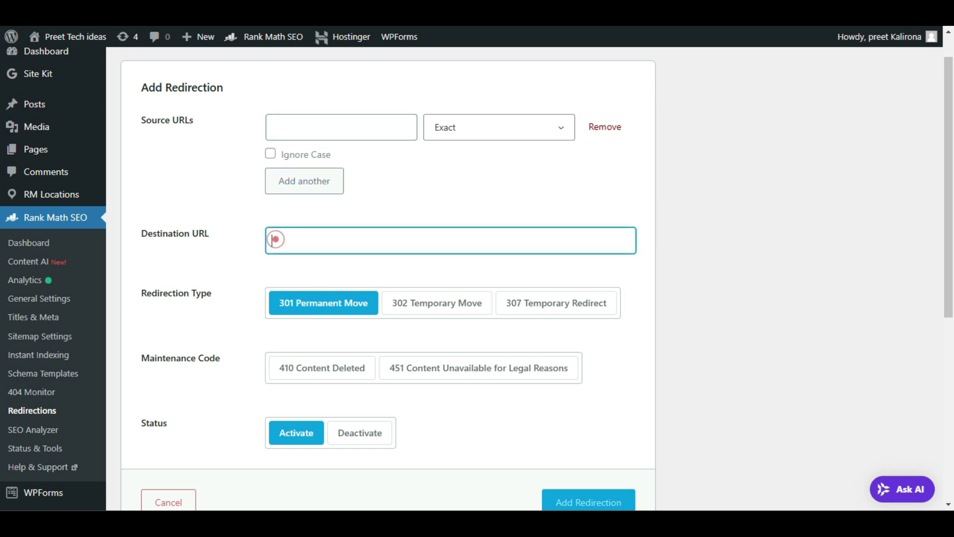
key("ctrl+v")
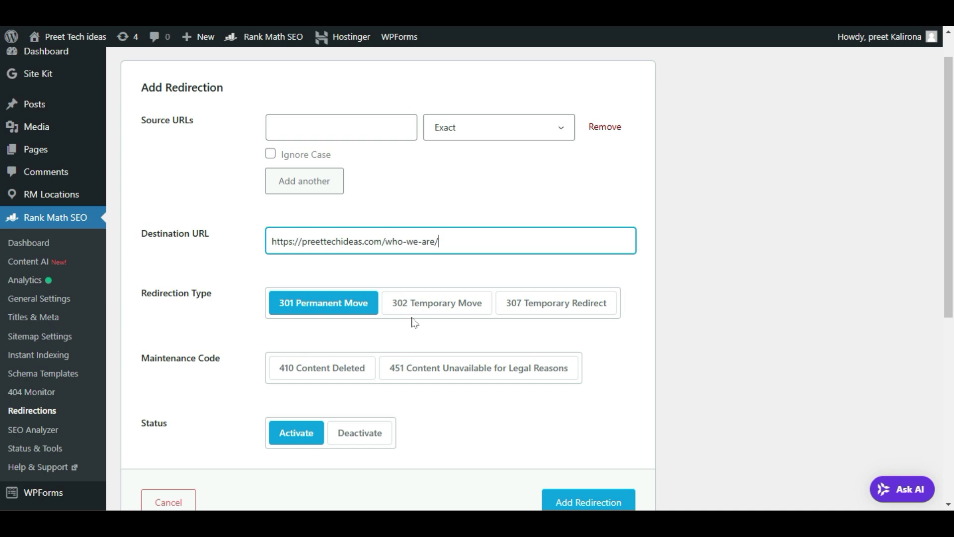
left_click_drag(460, 238, 262, 241)
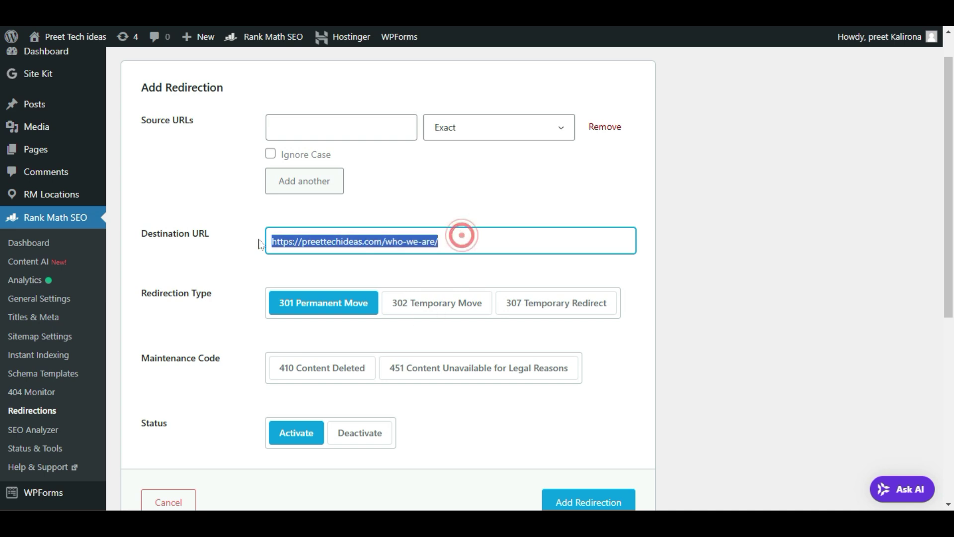
left_click_drag(437, 241, 230, 247)
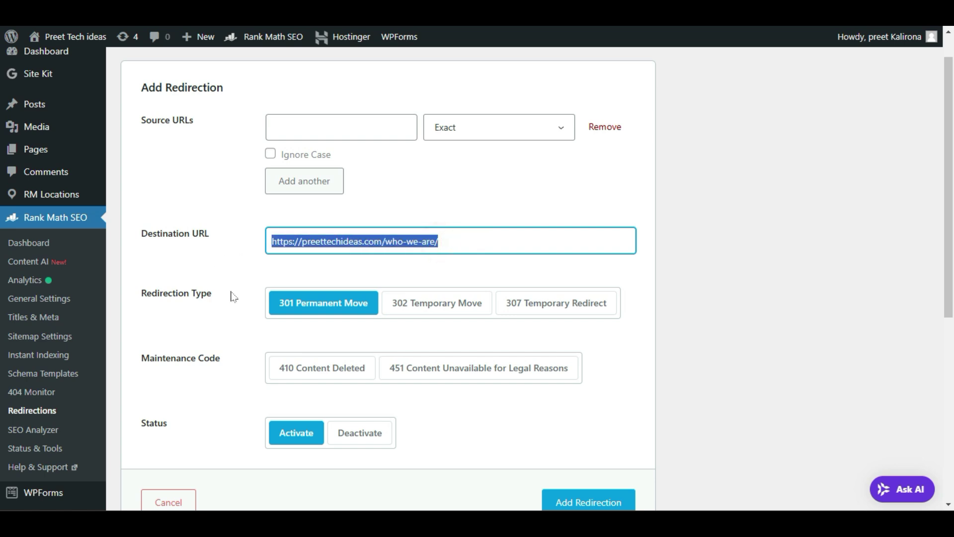
scroll(231, 295, "down", 3)
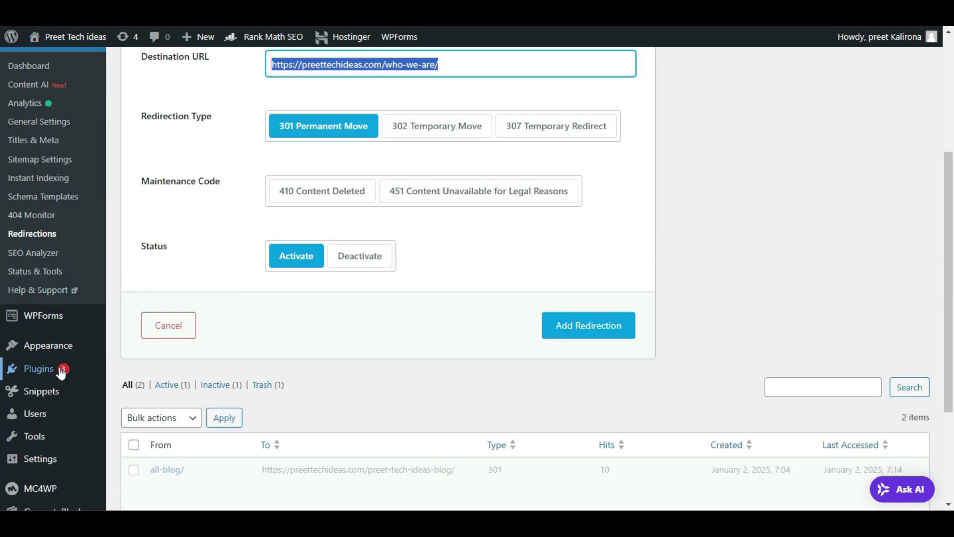
- Search the Add Plugins directory for 'redirection'
mouse_move(63, 376)
left_click(146, 391)
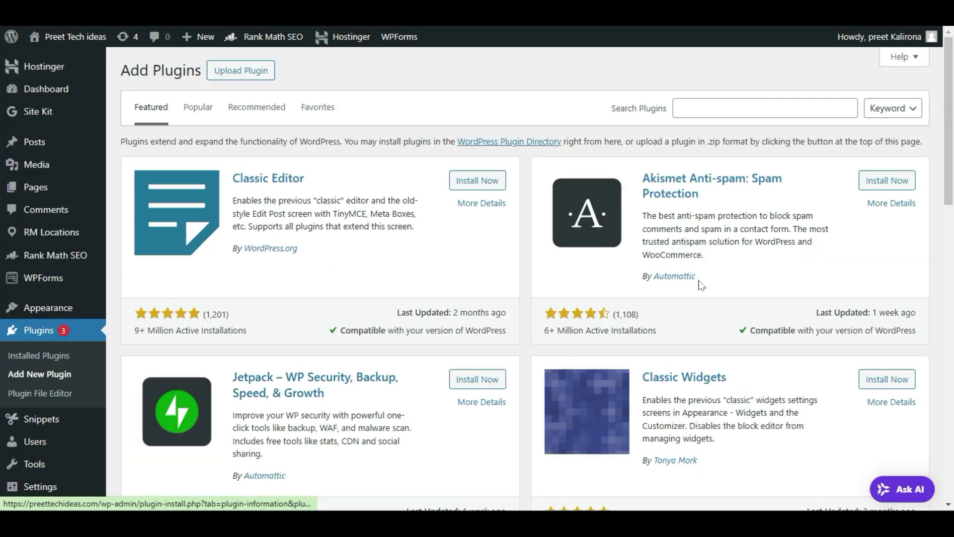
left_click(716, 107)
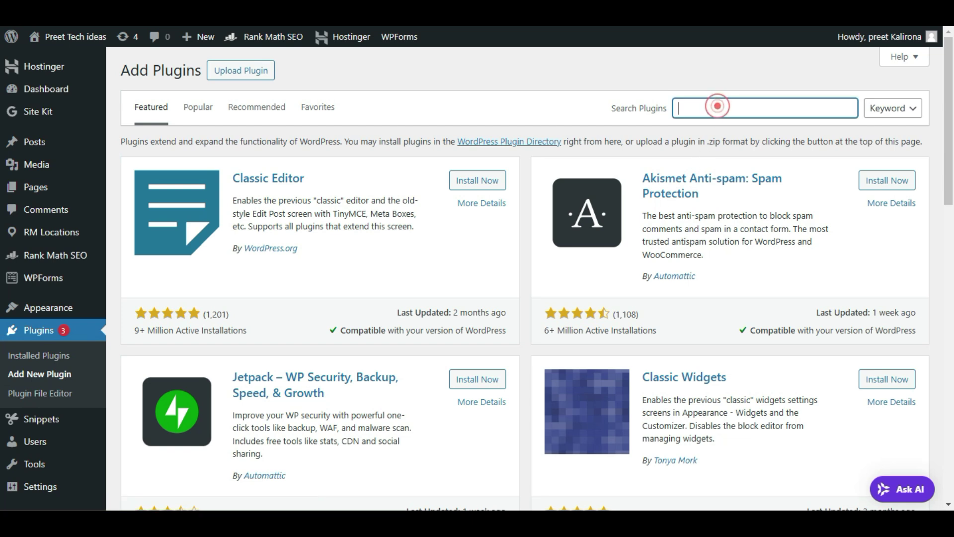
type("redirection")
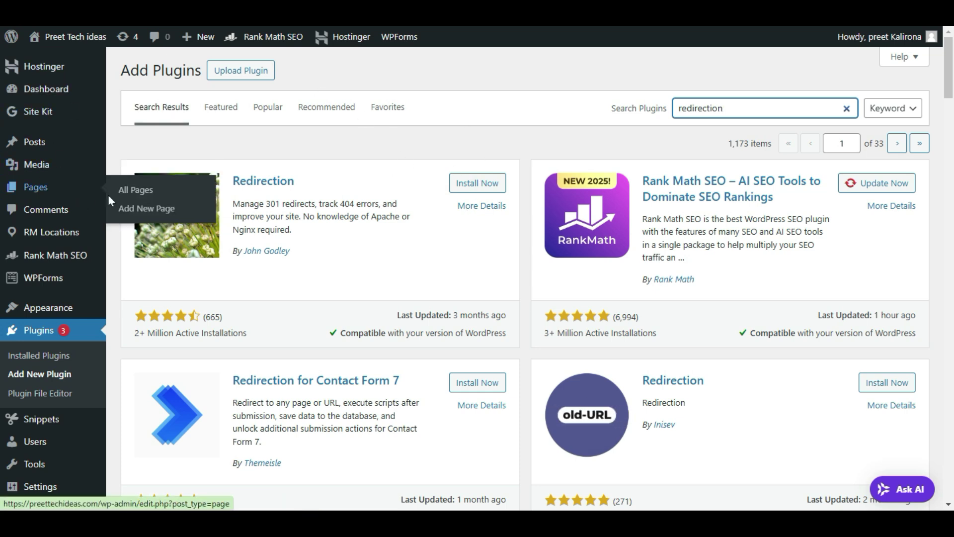
- Open the live Who we are page from All Pages in a new tab, then return to the list
left_click(126, 189)
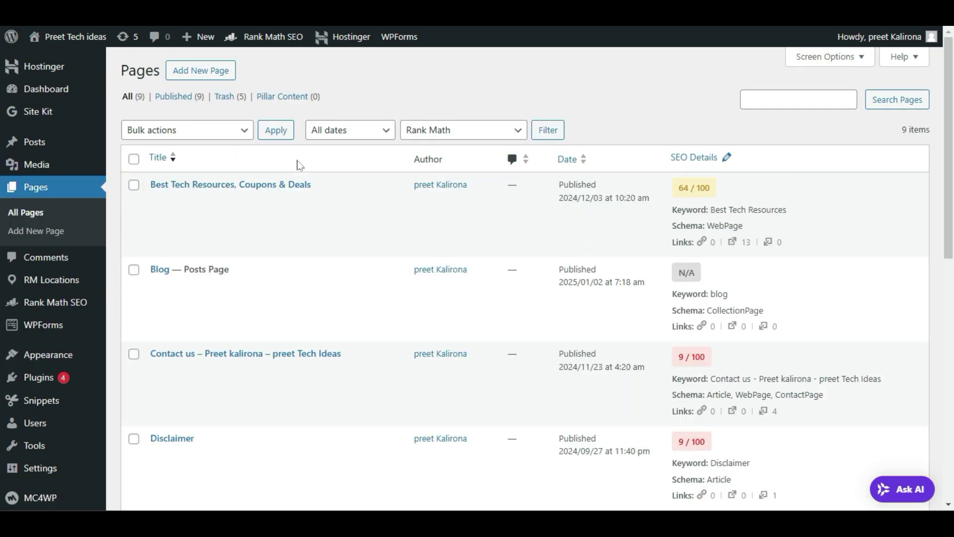
scroll(252, 203, "down", 6)
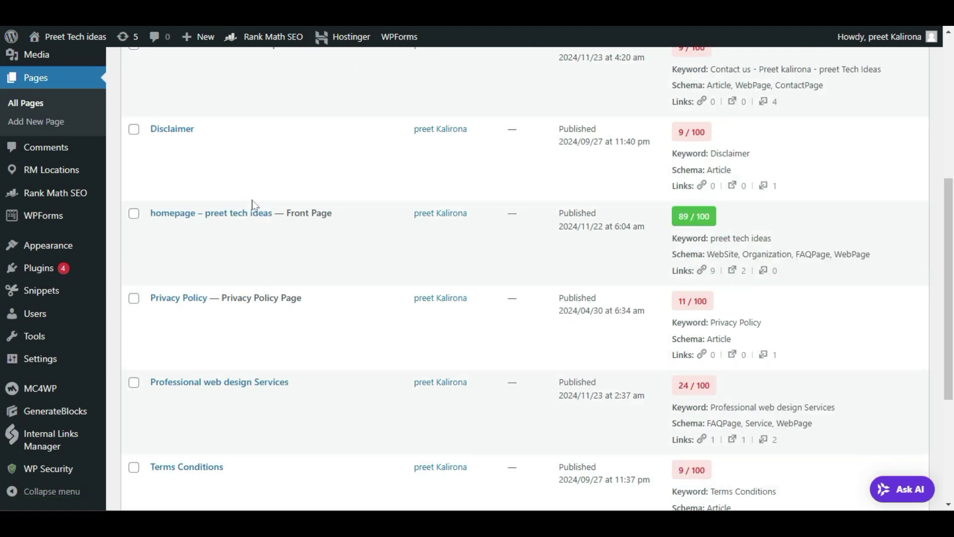
scroll(252, 200, "down", 4)
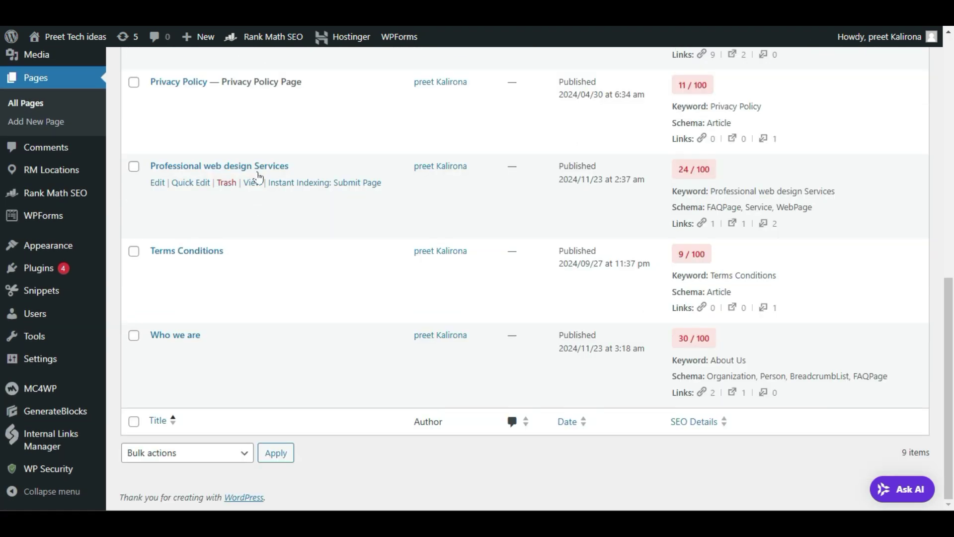
left_click(253, 352)
right_click(254, 354)
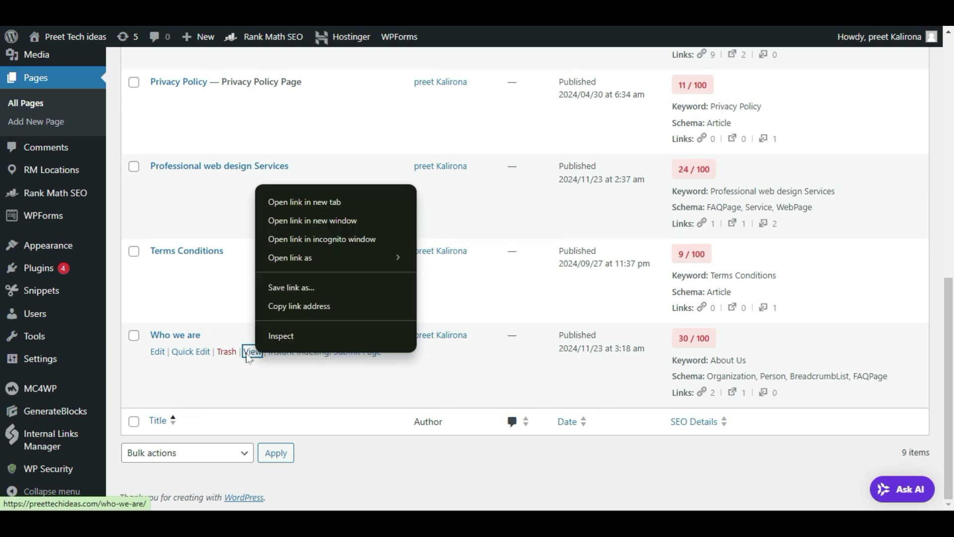
left_click(295, 203)
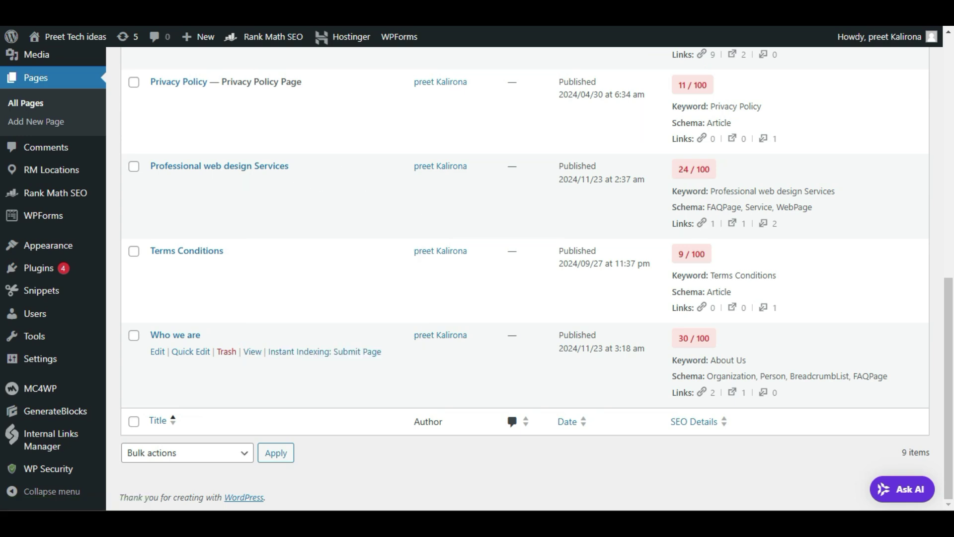
key("ctrl+Tab")
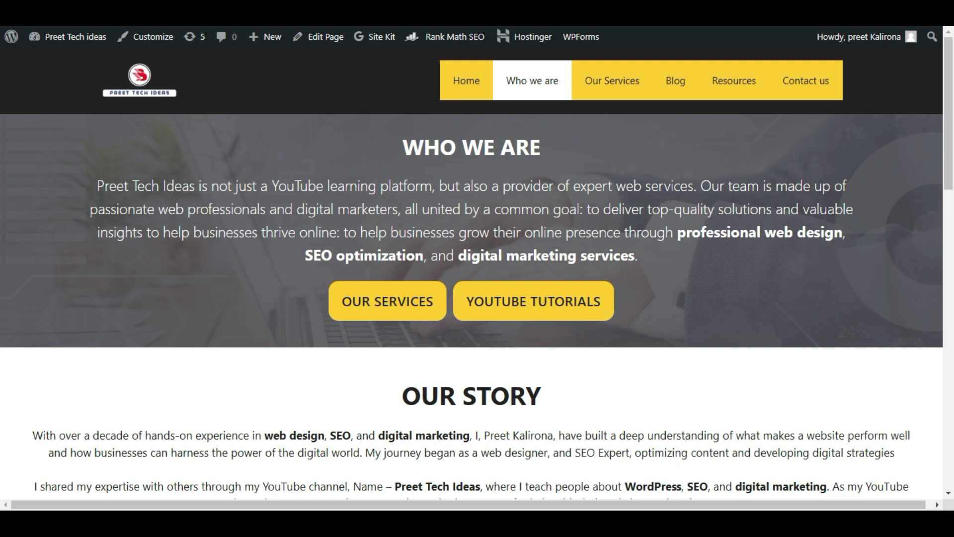
key("alt+Left")
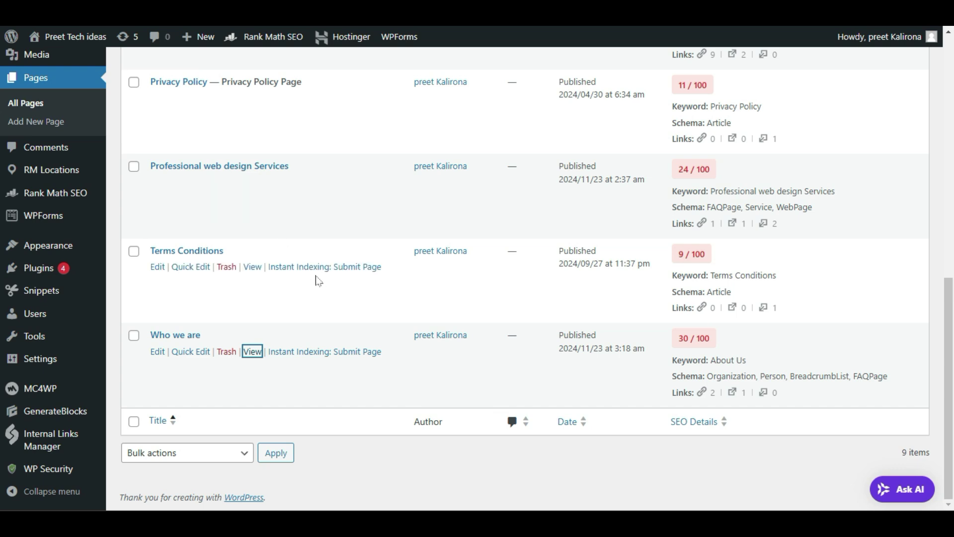
scroll(318, 281, "up", 5)
mouse_move(75, 144)
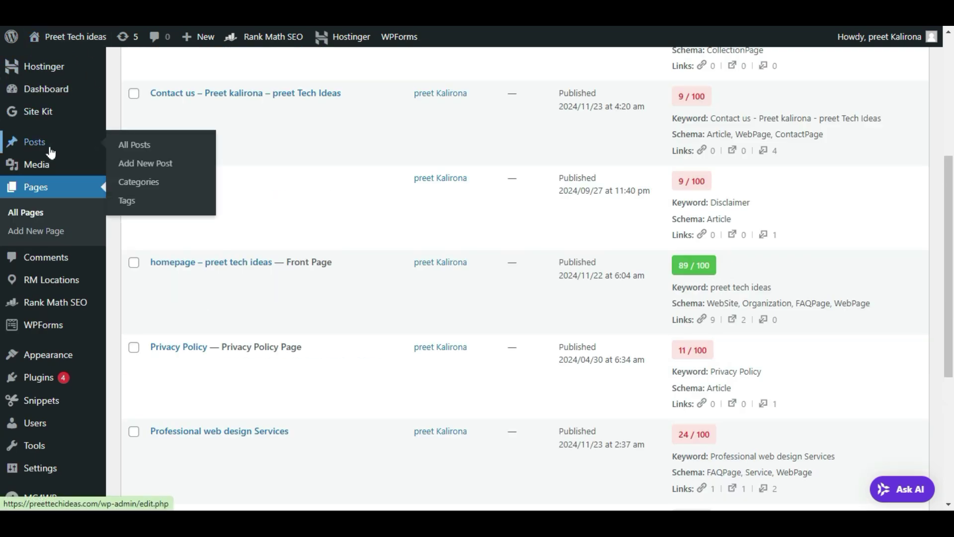
left_click(134, 145)
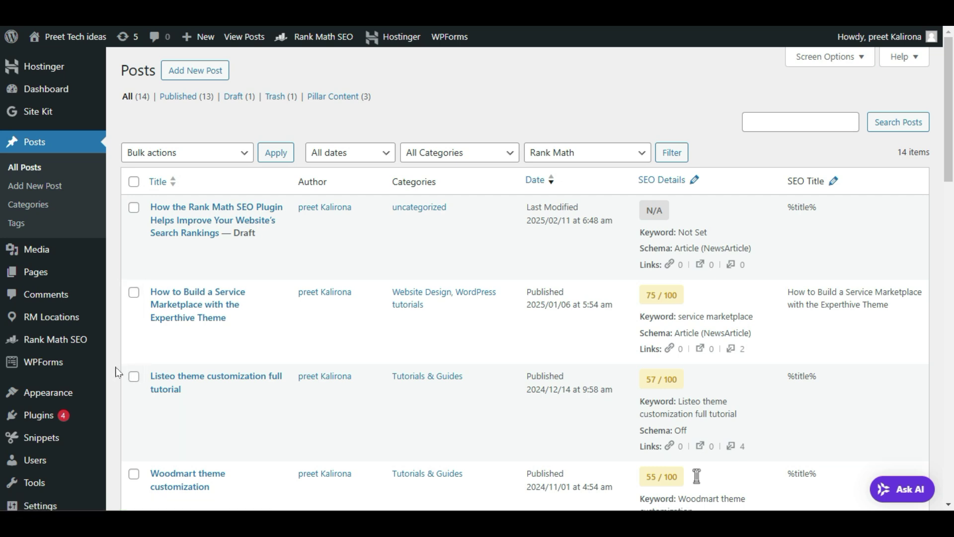
scroll(115, 372, "down", 4)
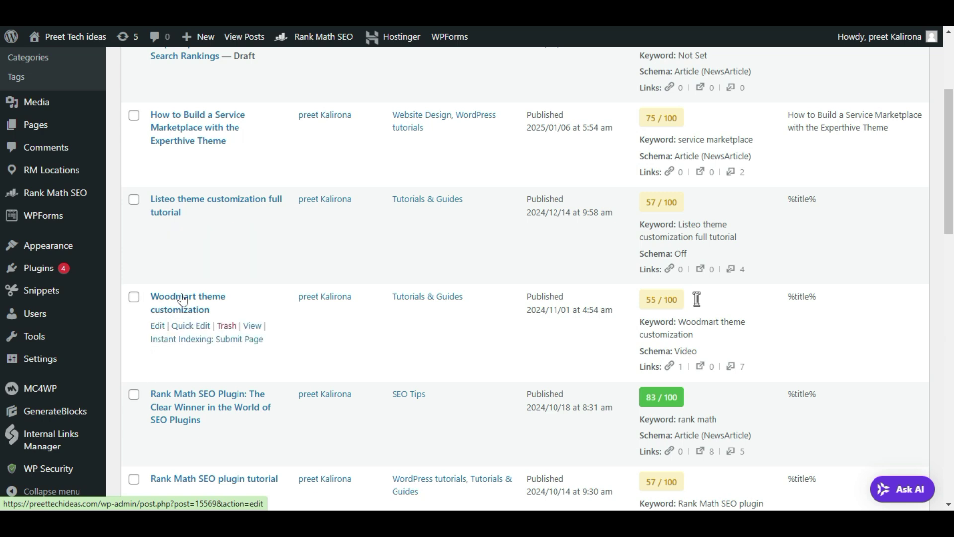
scroll(166, 268, "up", 2)
scroll(164, 233, "down", 3)
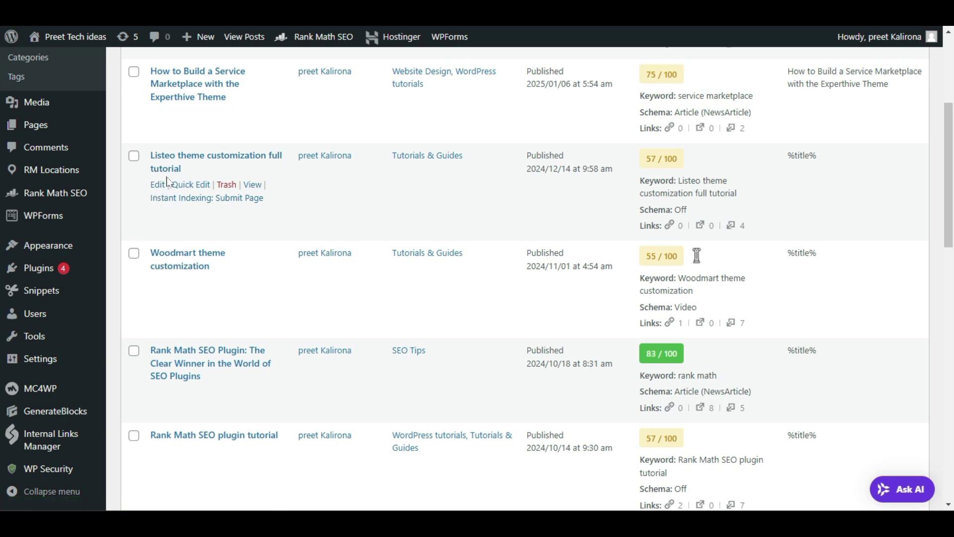
scroll(158, 226, "up", 3)
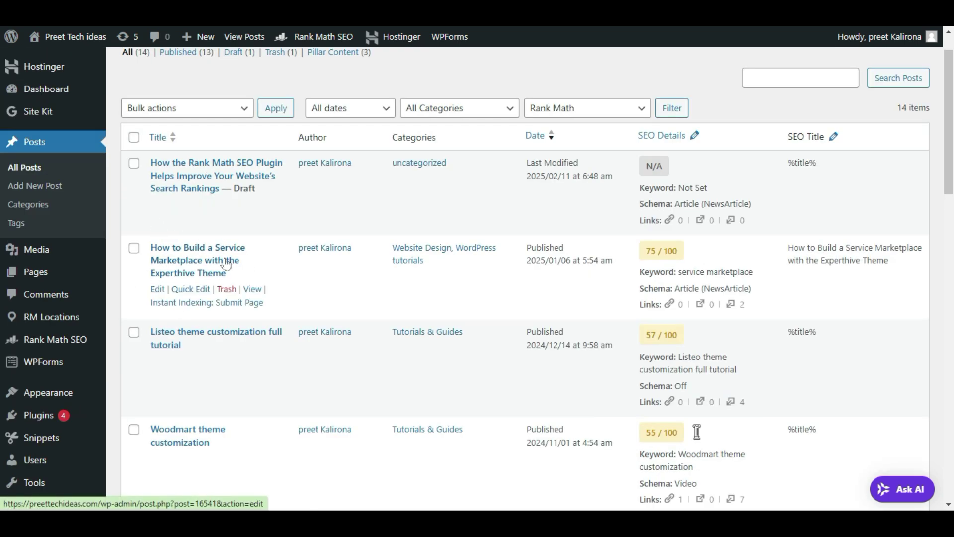
- Open the Service Marketplace post in the editor and show its Post settings down to Link
left_click(159, 292)
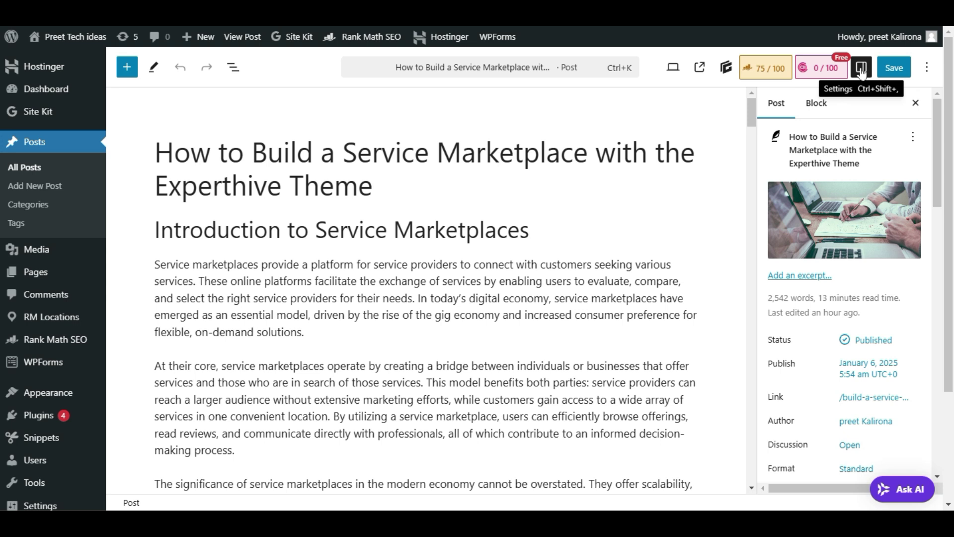
left_click(777, 108)
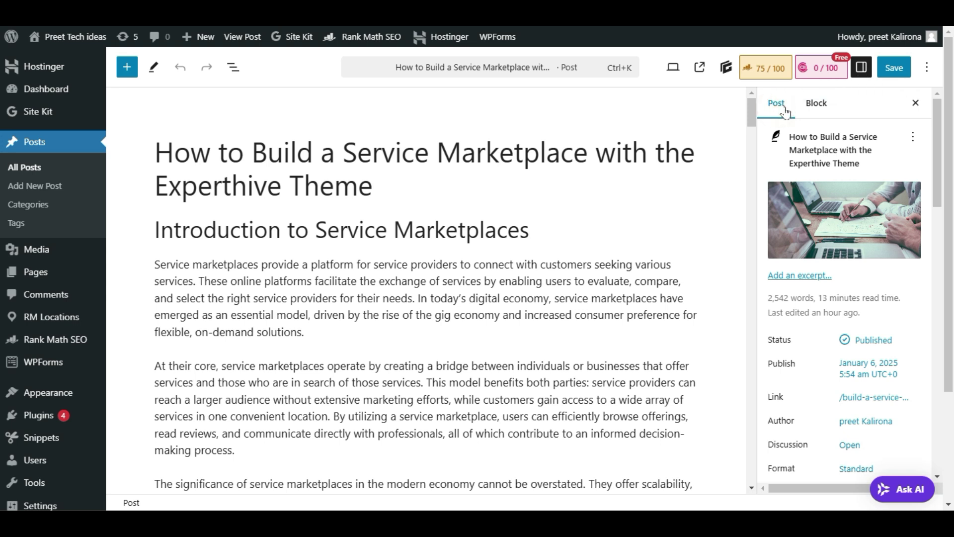
scroll(801, 162, "down", 3)
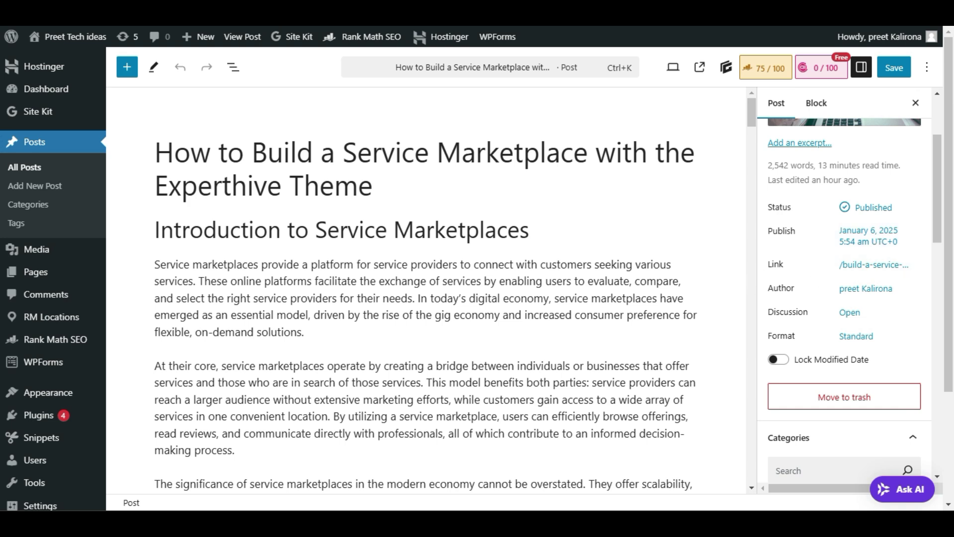
- Trim '-marketplace' from the end of the post's slug in the Link popover
left_click(866, 268)
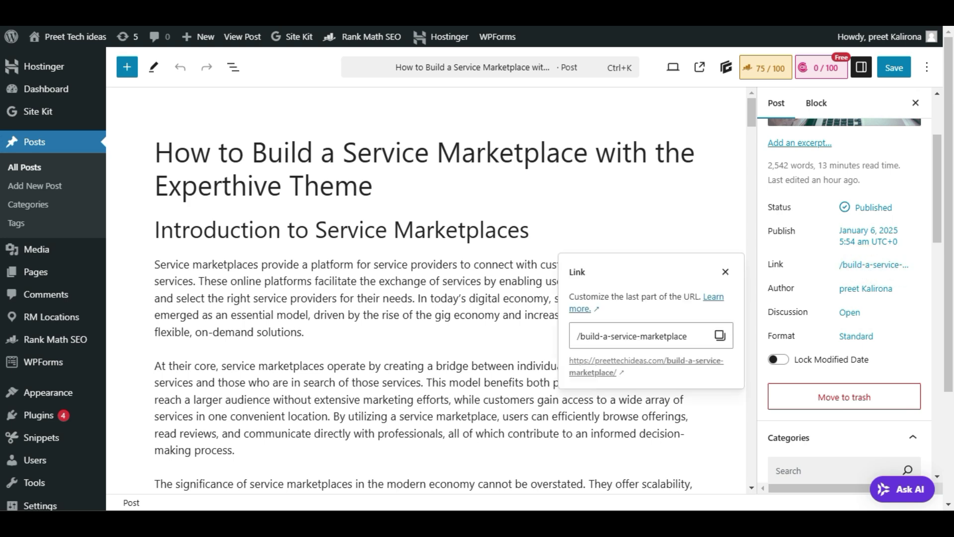
triple_click(691, 335)
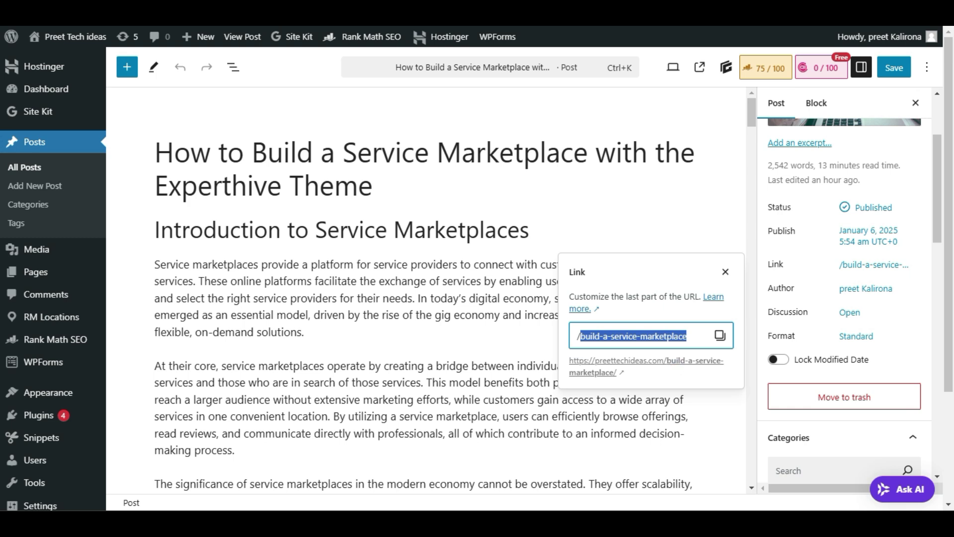
key("Right")
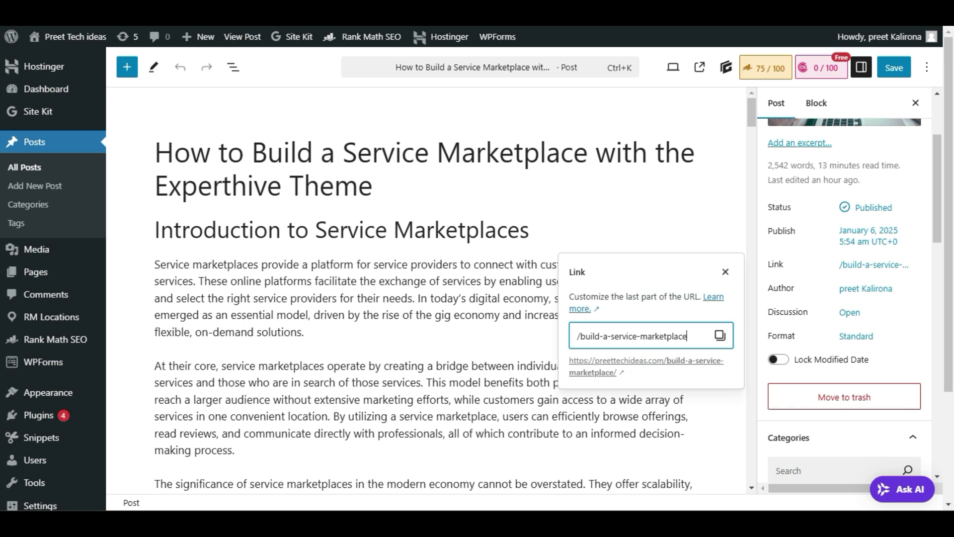
left_click_drag(636, 336, 687, 336)
key("BackSpace")
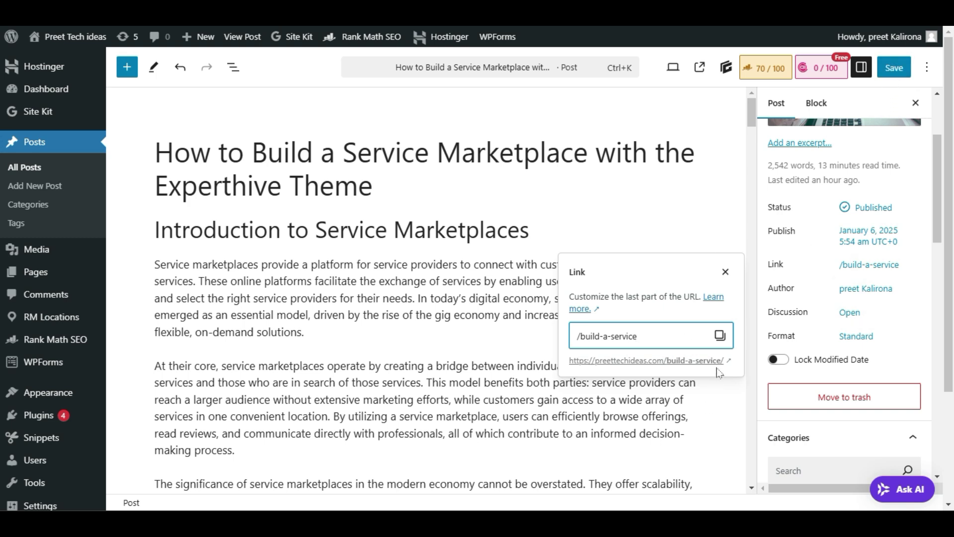
left_click(802, 367)
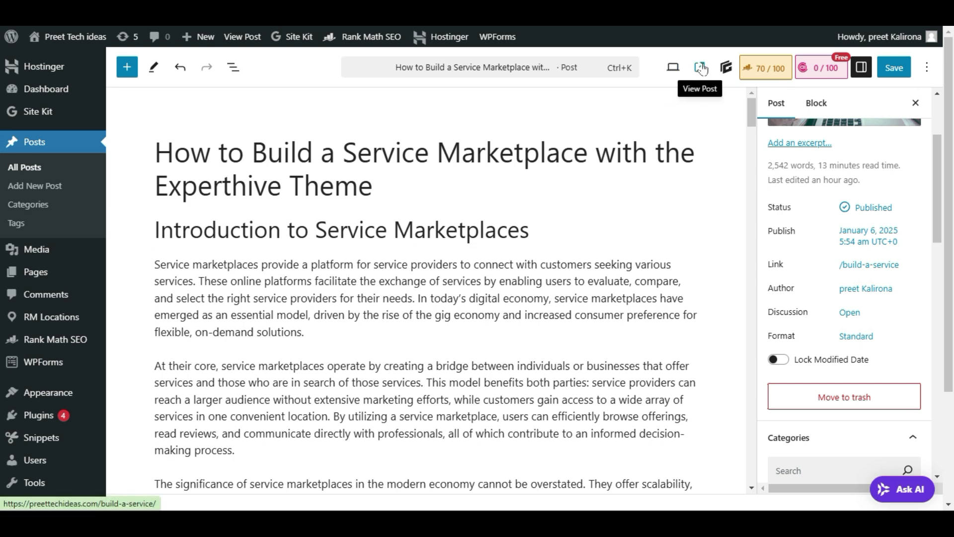
- Restore the slug to build-a-service-marketplace, save the post, and view it live
left_click(883, 272)
left_click(659, 335)
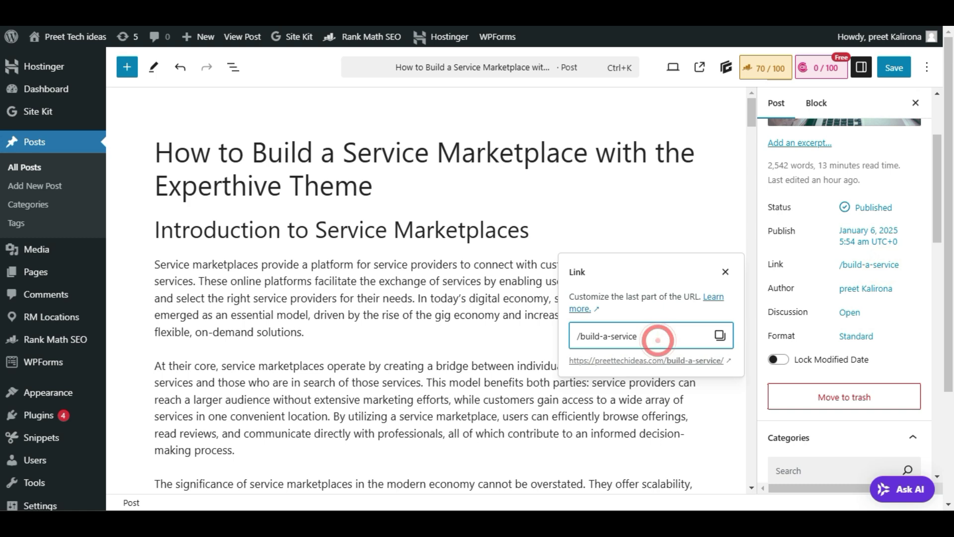
type("-mar")
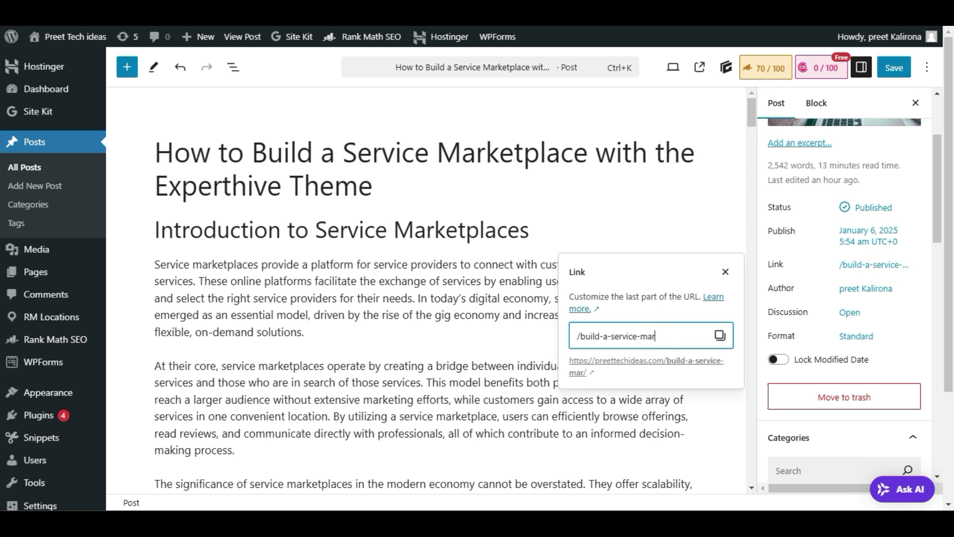
type("ketplace")
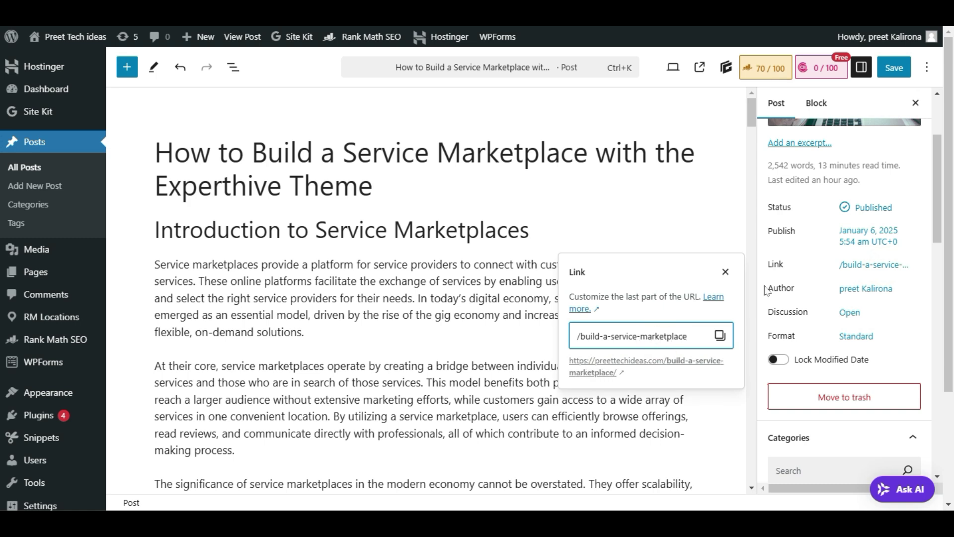
left_click(893, 67)
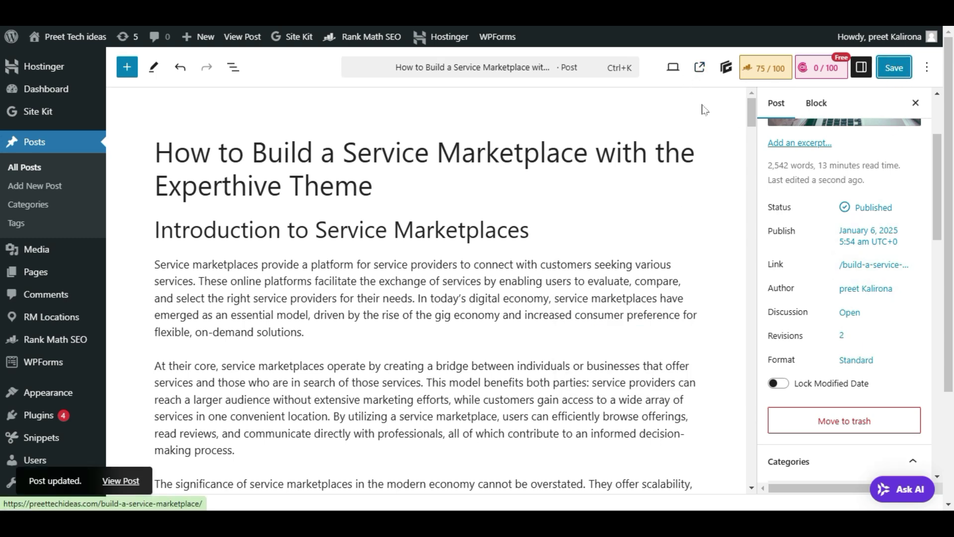
left_click(700, 68)
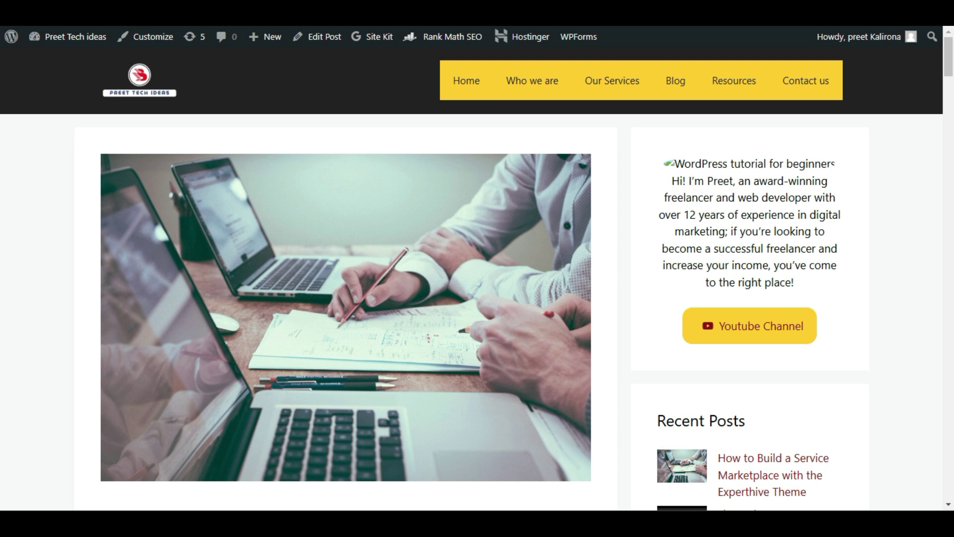
key("ctrl+t")
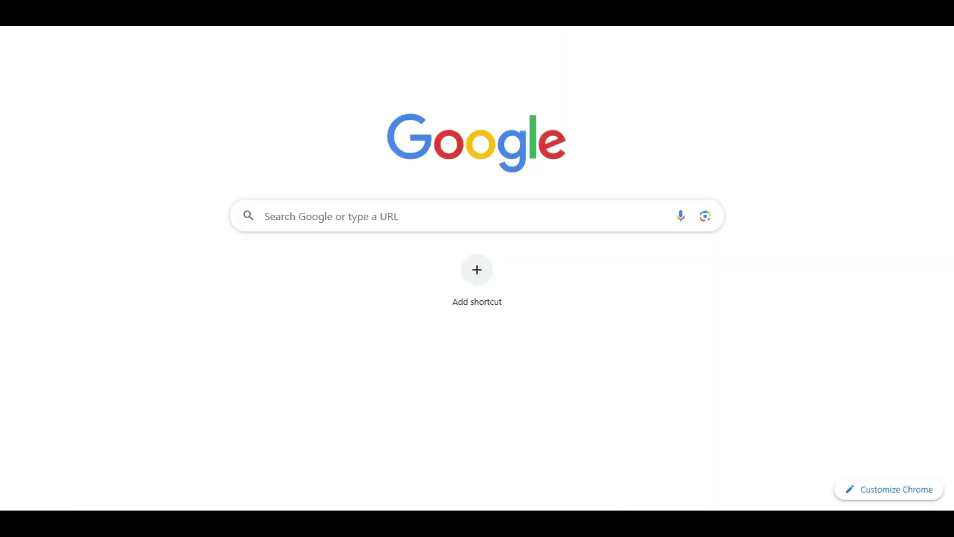
type("sear")
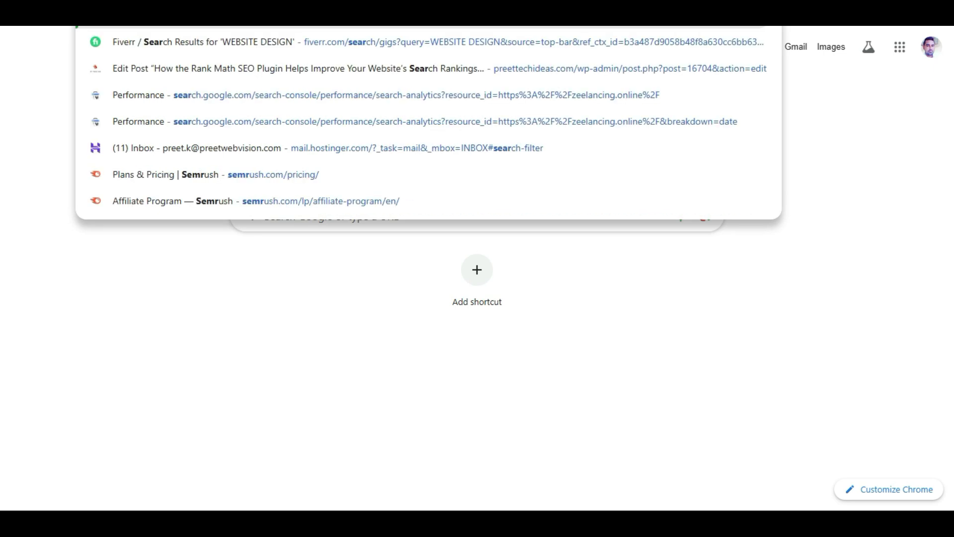
left_click(426, 93)
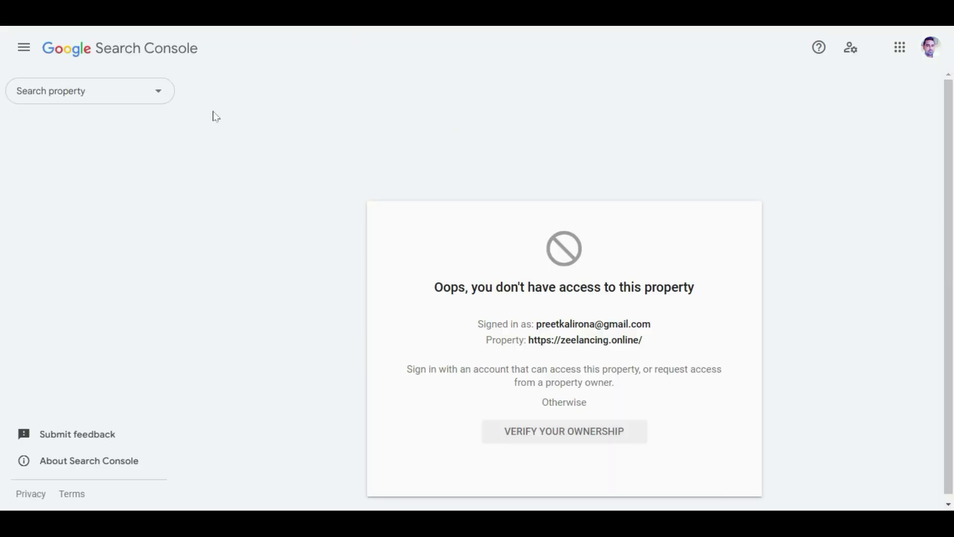
left_click(114, 96)
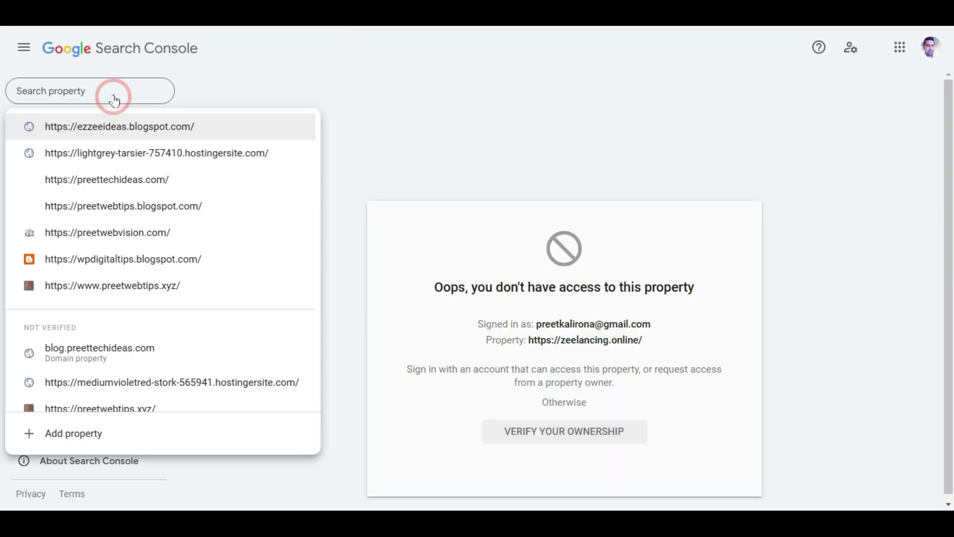
scroll(149, 328, "down", 1)
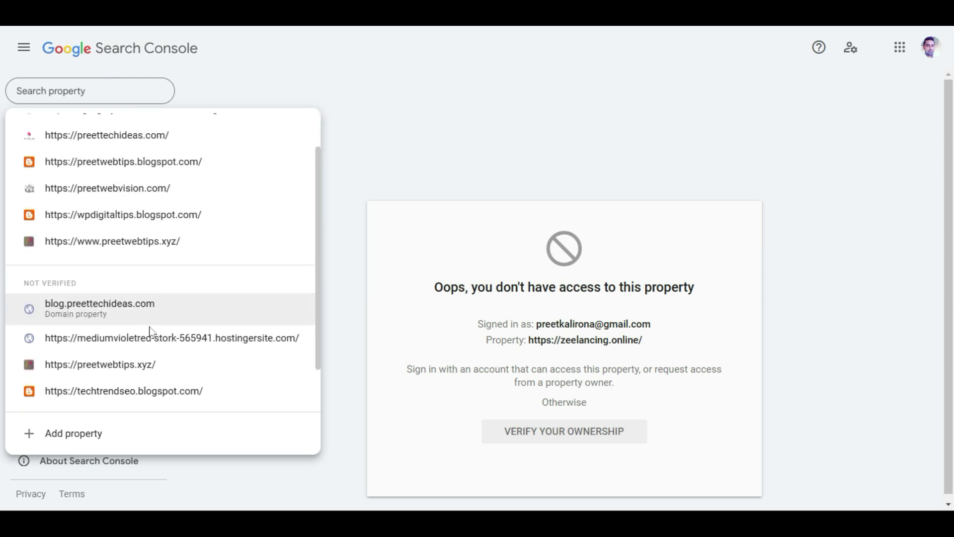
scroll(151, 332, "down", 2)
scroll(159, 352, "up", 3)
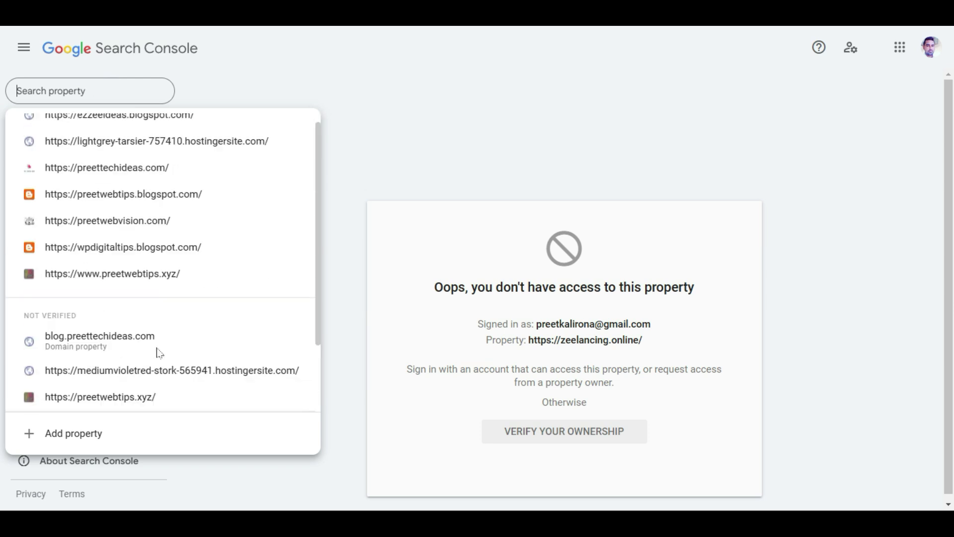
scroll(156, 351, "up", 1)
left_click(182, 179)
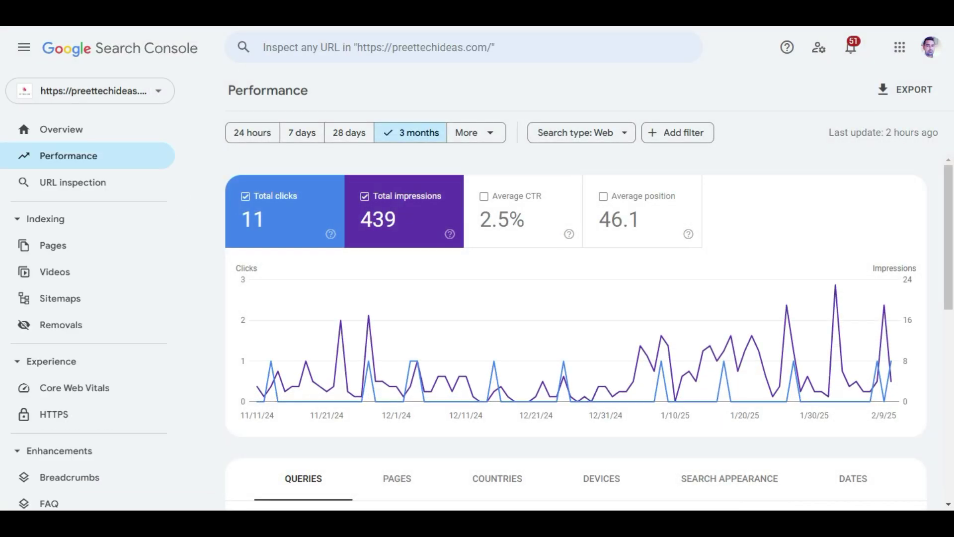
left_click(367, 47)
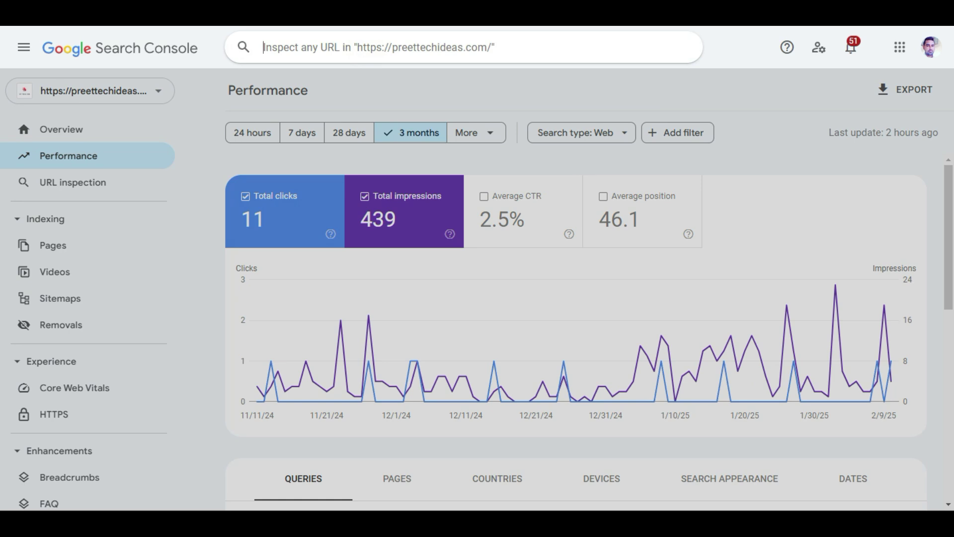
type("https://preettechideas.com/build-a-service-marketplace/")
key("Return")
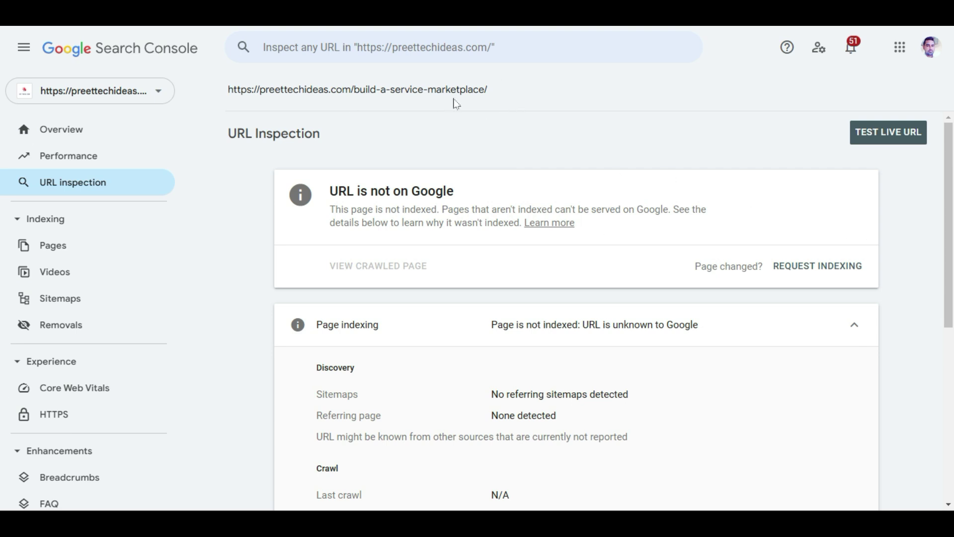
- Select the part of the inspected URL to keep, leaving out '-marketplace/'
left_click_drag(497, 91, 426, 106)
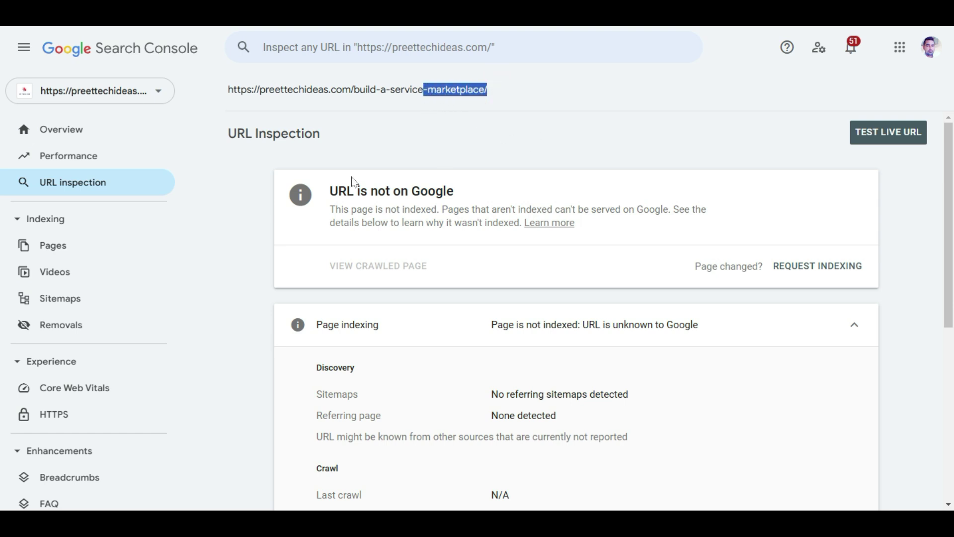
left_click(470, 112)
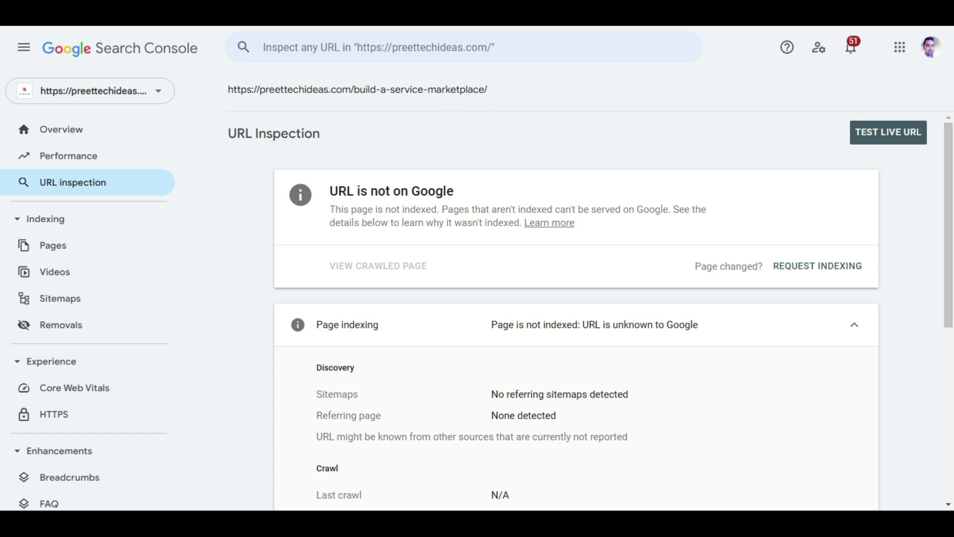
left_click_drag(284, 91, 426, 91)
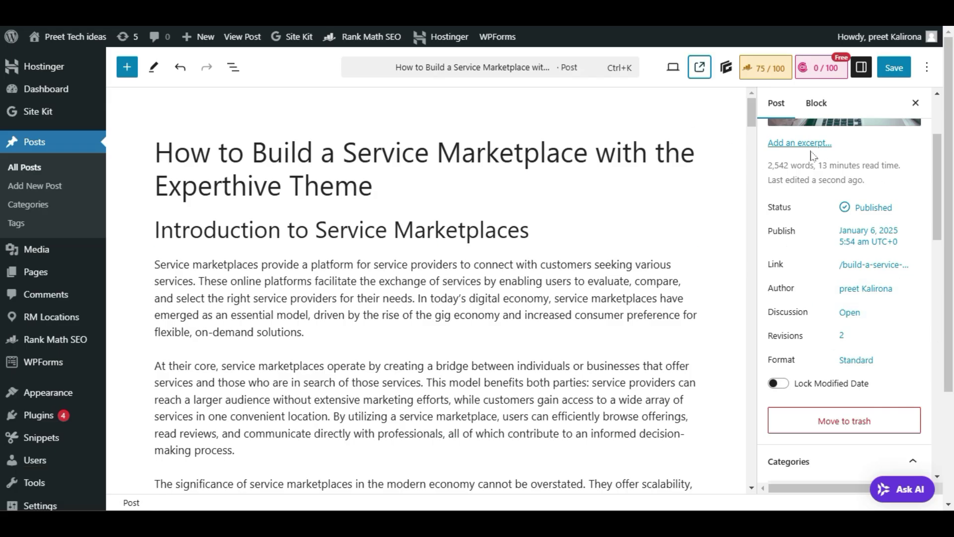
- Trim '-marketplace' from the post's slug so it reads build-a-service, and save the post
left_click(893, 268)
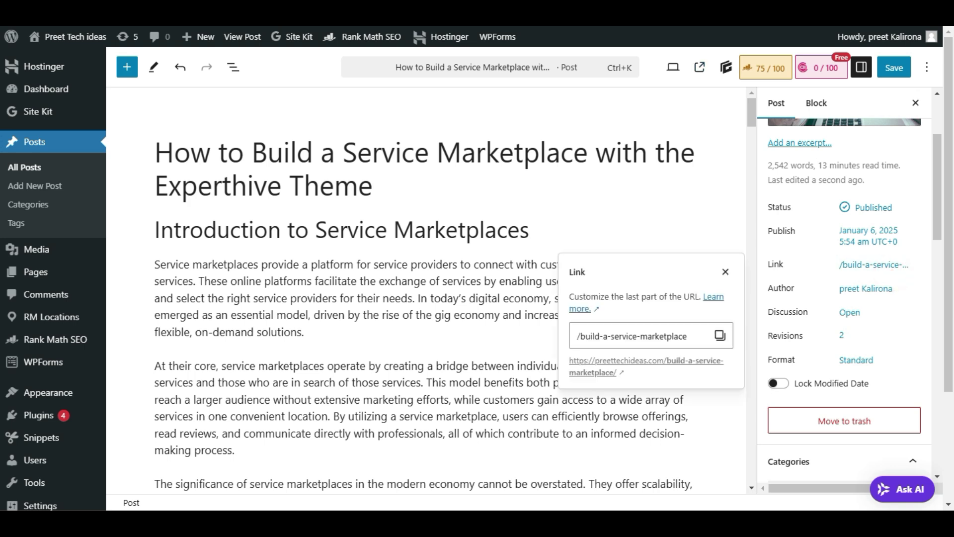
double_click(662, 335)
key("BackSpace")
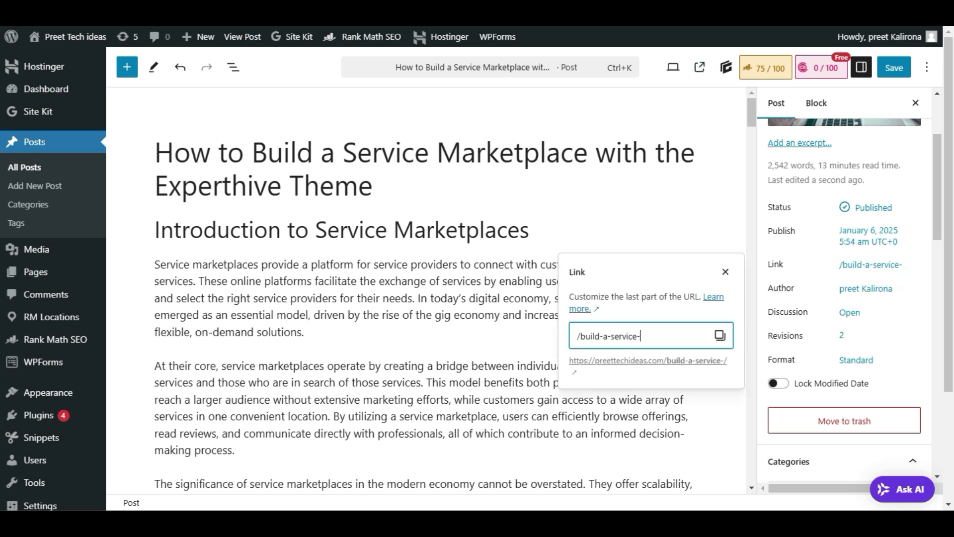
key("BackSpace")
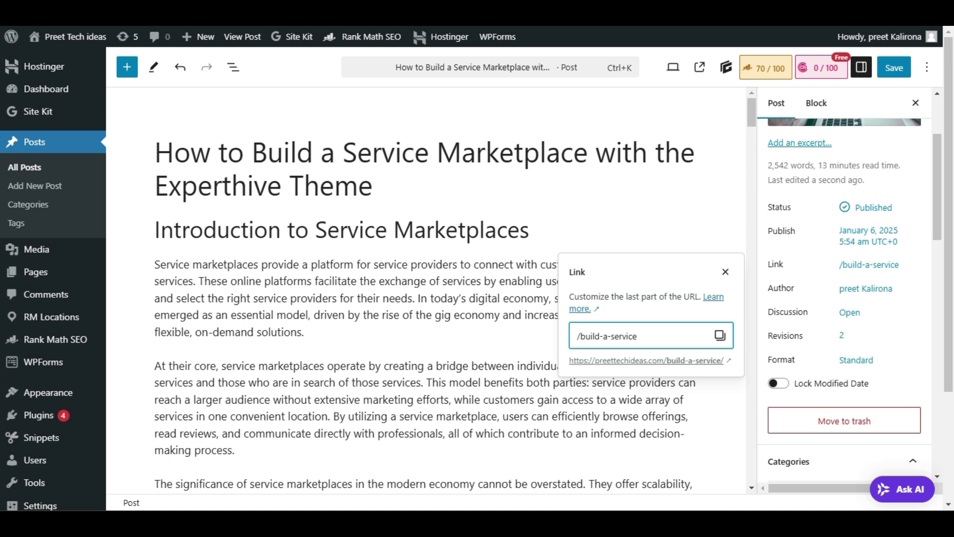
left_click(891, 68)
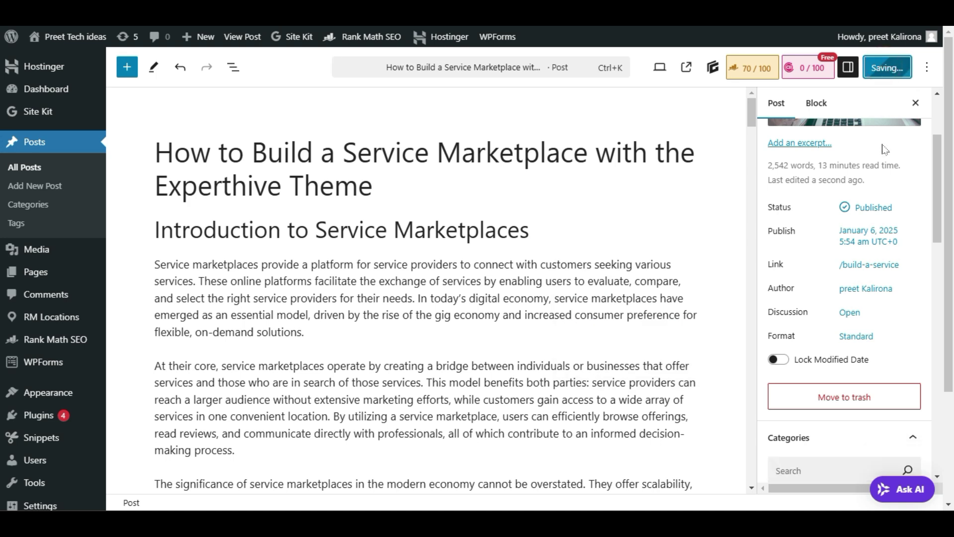
- View the live post and inspect its new build-a-service URL in Search Console
left_click(700, 67)
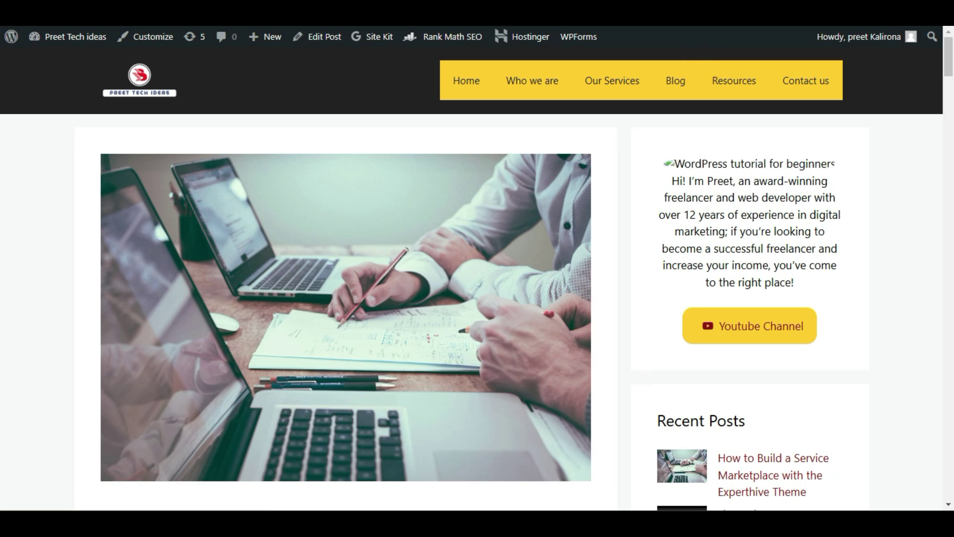
left_click(775, 15)
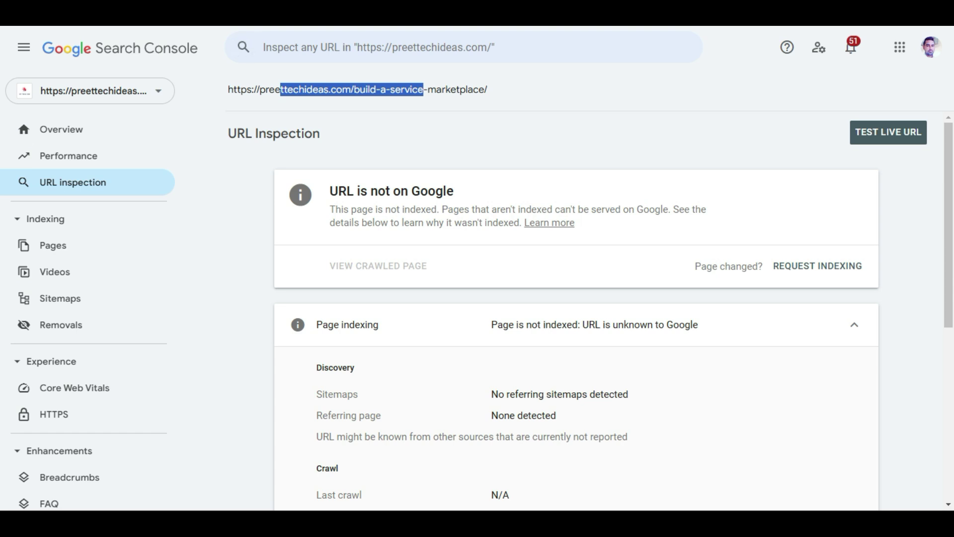
left_click(353, 40)
type("https://preettechideas.com/build-a-service/")
key("Return")
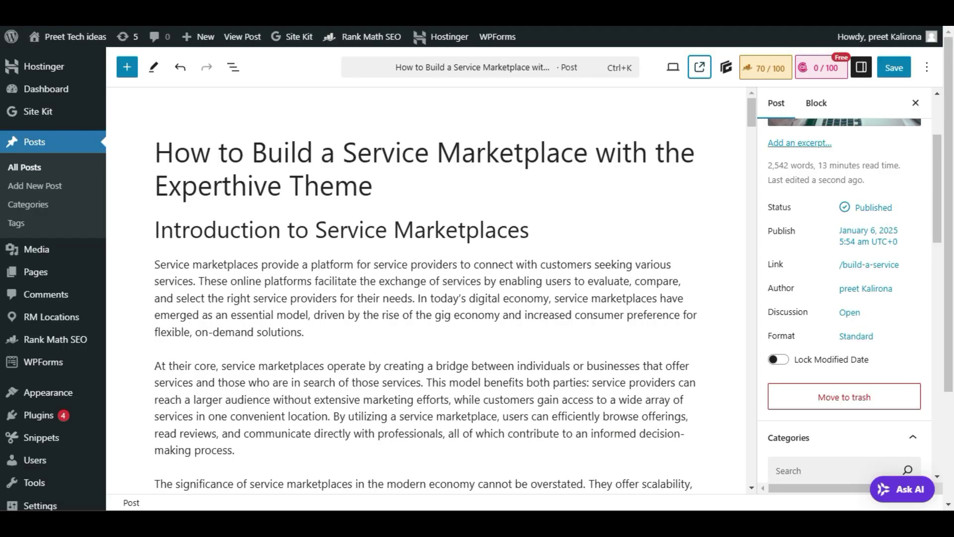
- In All Posts, Quick Edit the Experthive post to check its build-a-service slug, then cancel
left_click(37, 163)
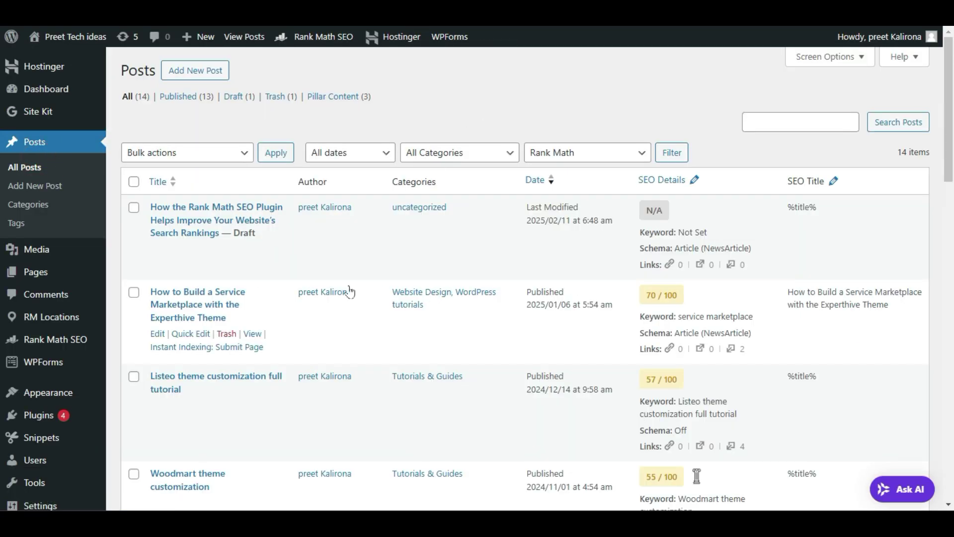
scroll(332, 320, "down", 3)
scroll(332, 324, "up", 1)
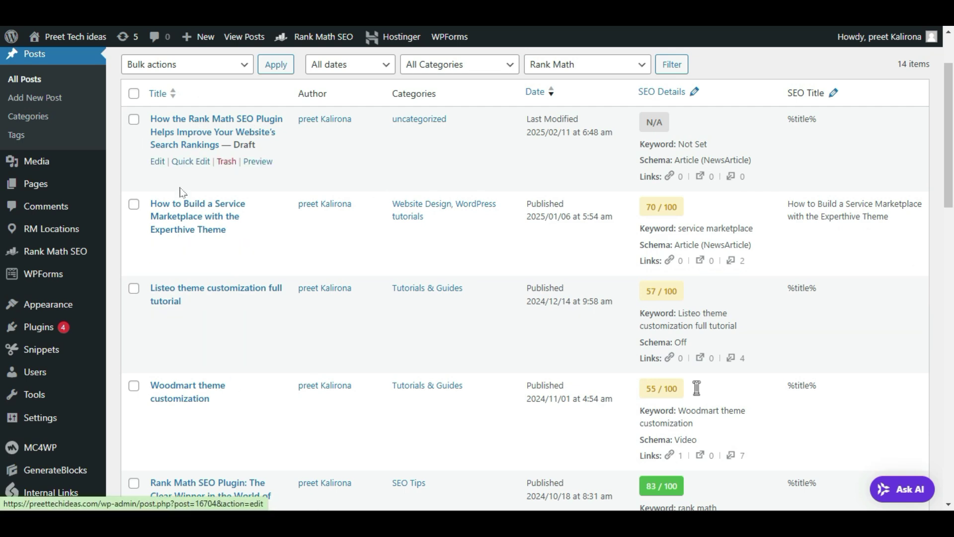
left_click(194, 245)
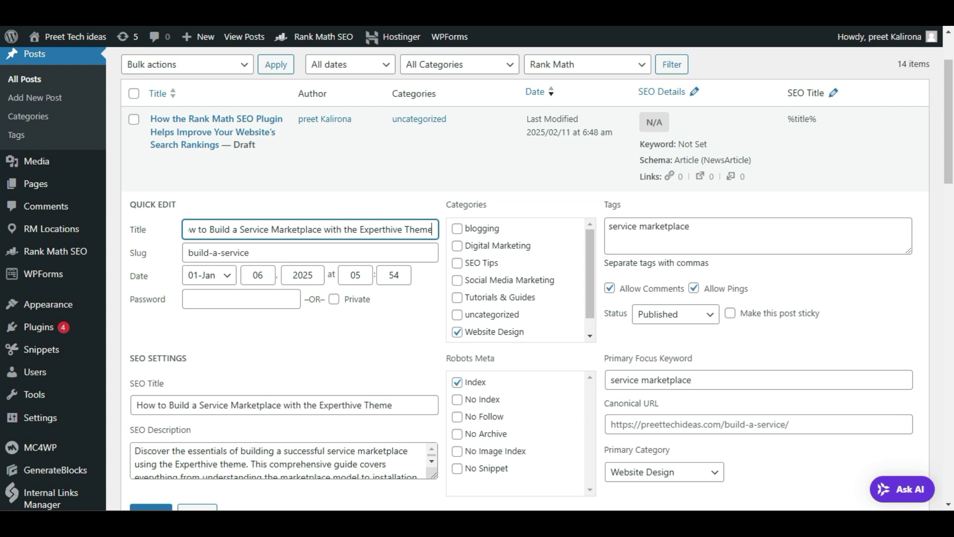
left_click_drag(188, 253, 249, 253)
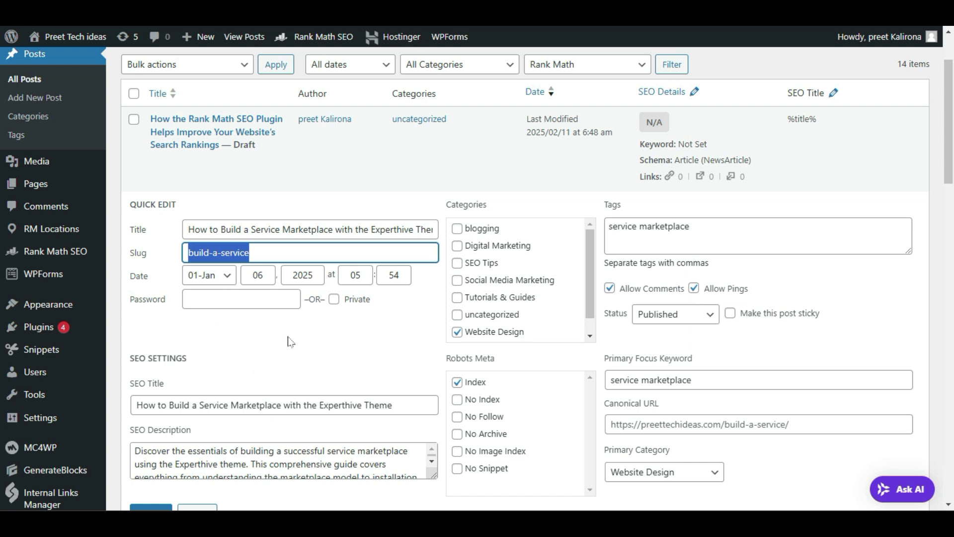
scroll(317, 325, "down", 1)
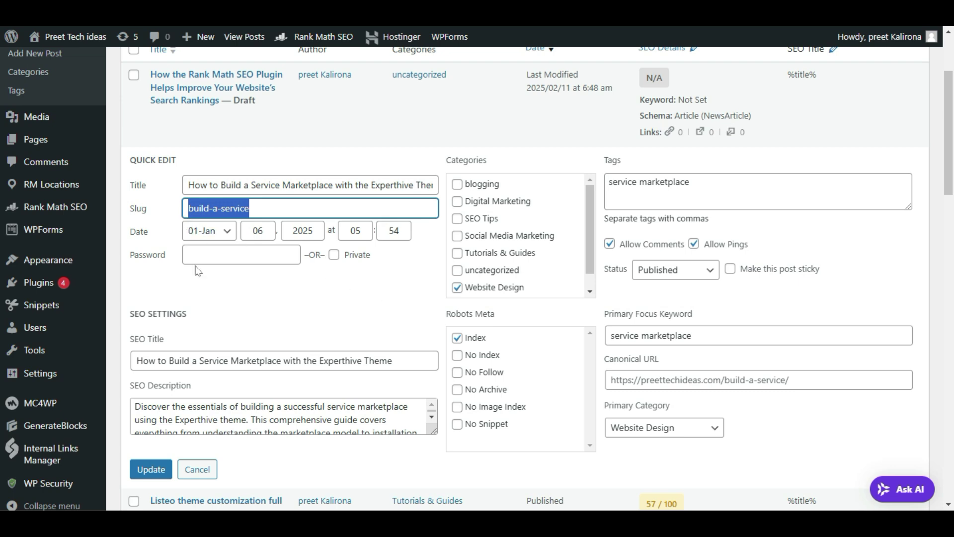
scroll(202, 271, "down", 2)
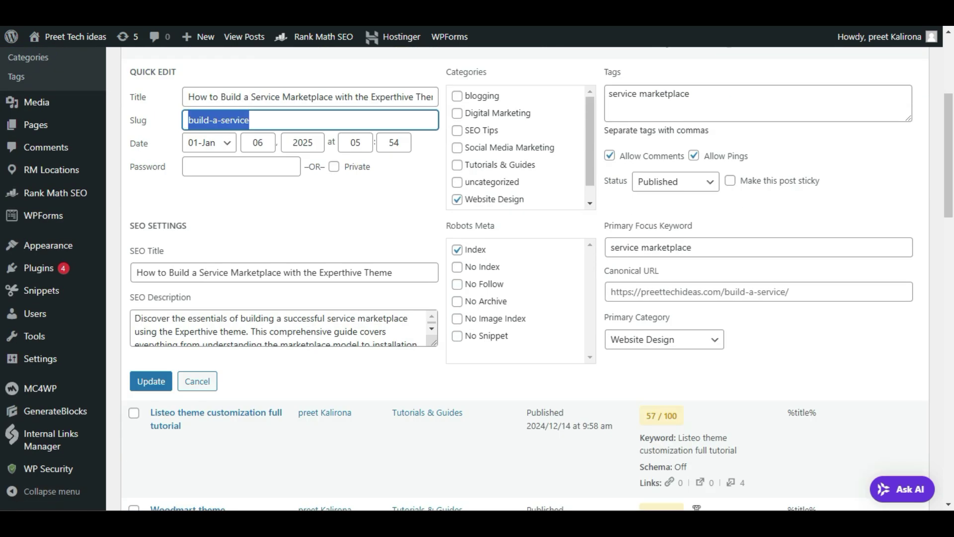
left_click(192, 380)
scroll(185, 219, "up", 2)
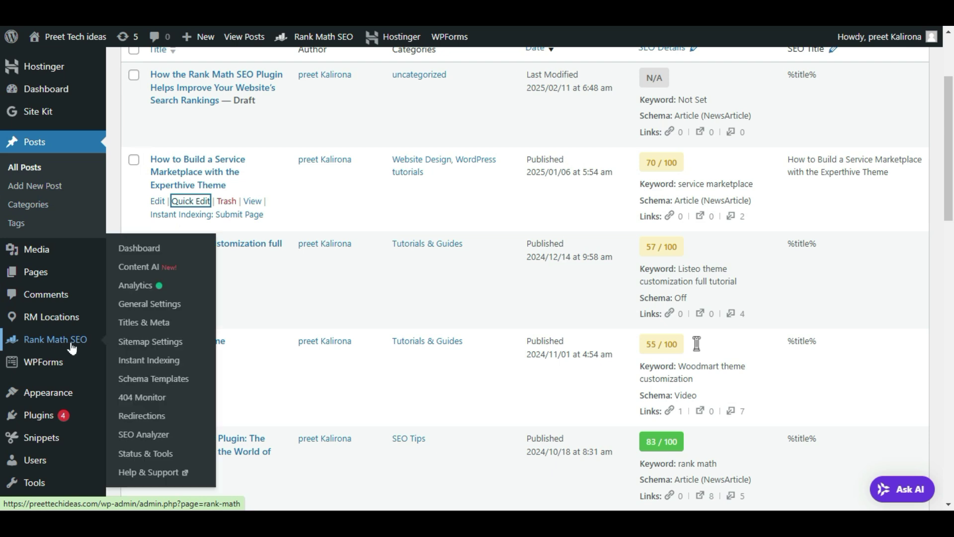
- Open the Experthive post in the editor and bring up its Rank Math snippet editor
left_click(157, 201)
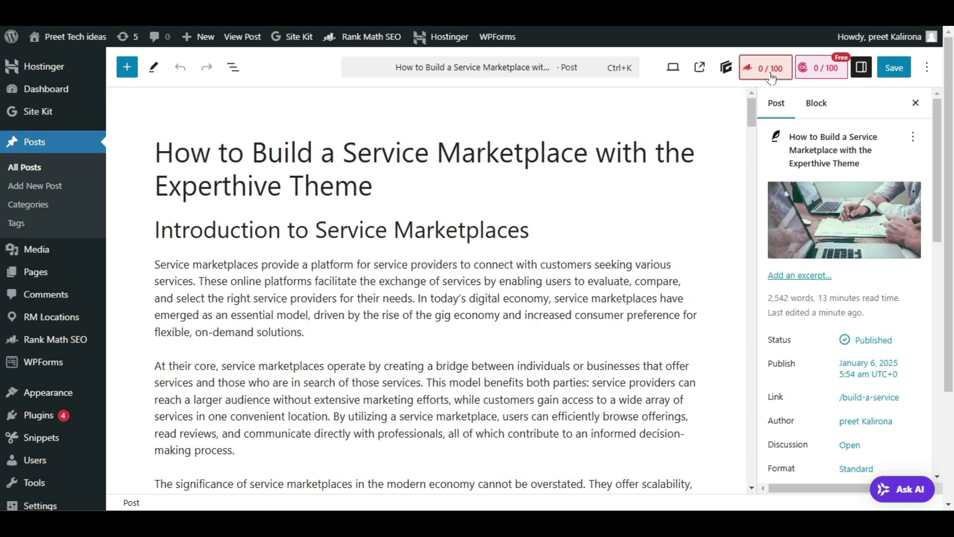
left_click(775, 71)
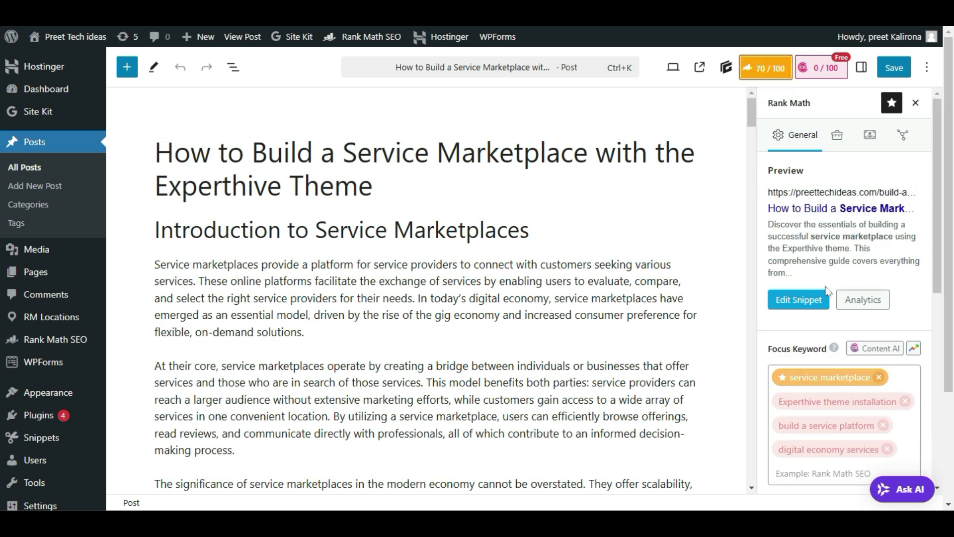
left_click(819, 301)
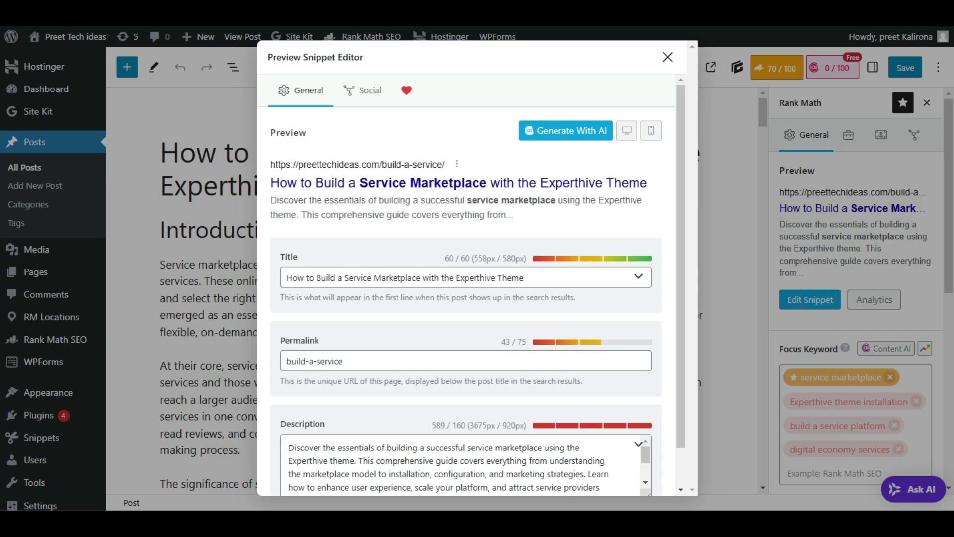
- Edit the permalink field, appending then deleting a run of extra 's' characters
double_click(315, 342)
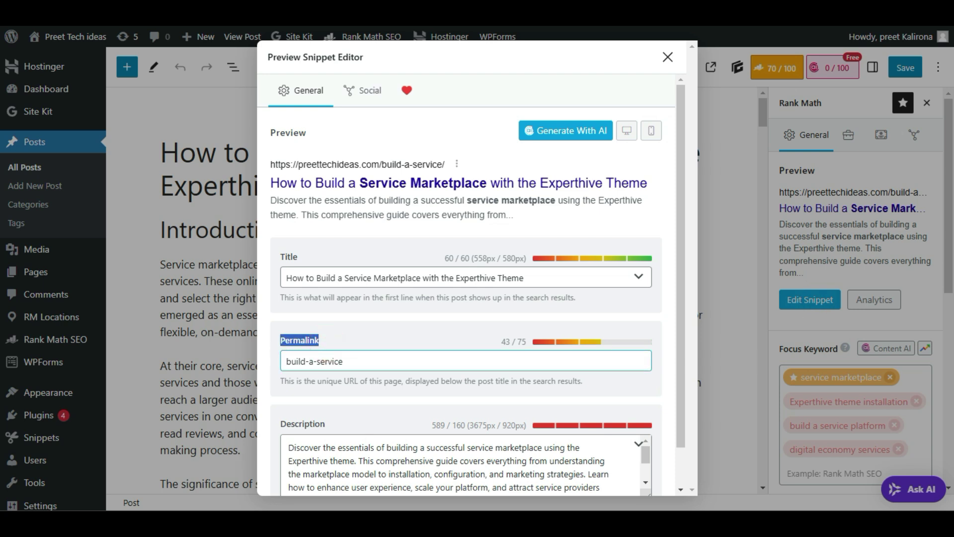
triple_click(515, 341)
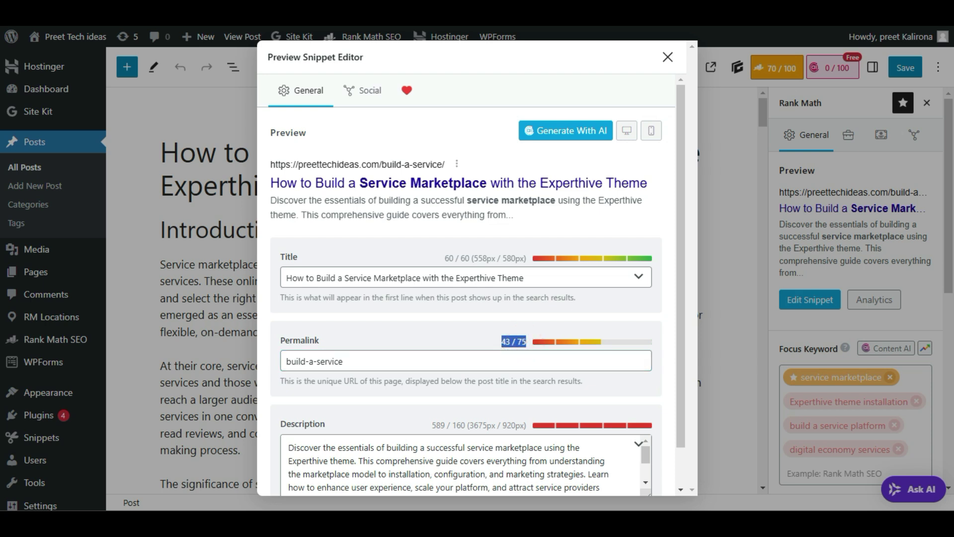
triple_click(516, 341)
left_click(544, 365)
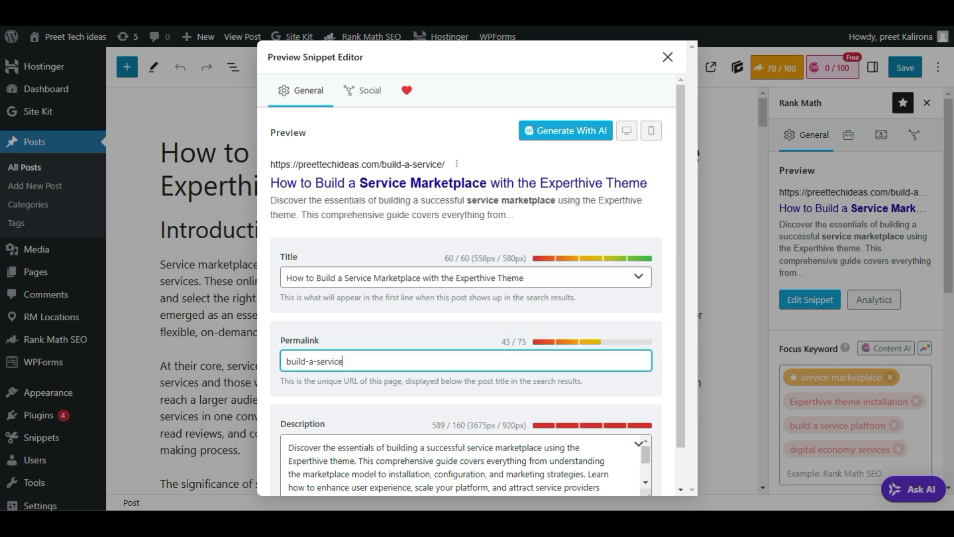
type("-ssssssssssssssssssssssssssssssssssssssssss")
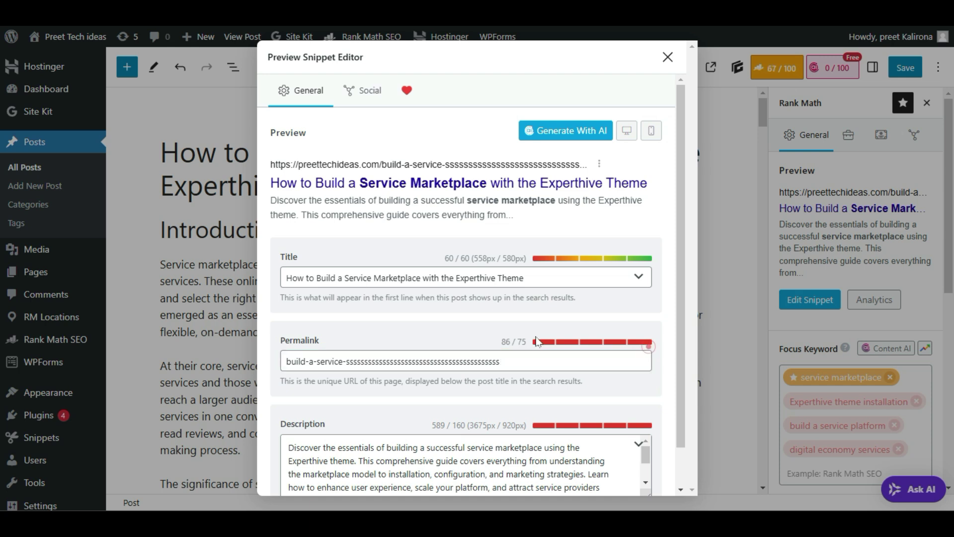
key("ctrl+shift+Left")
key("ctrl+shift+Left")
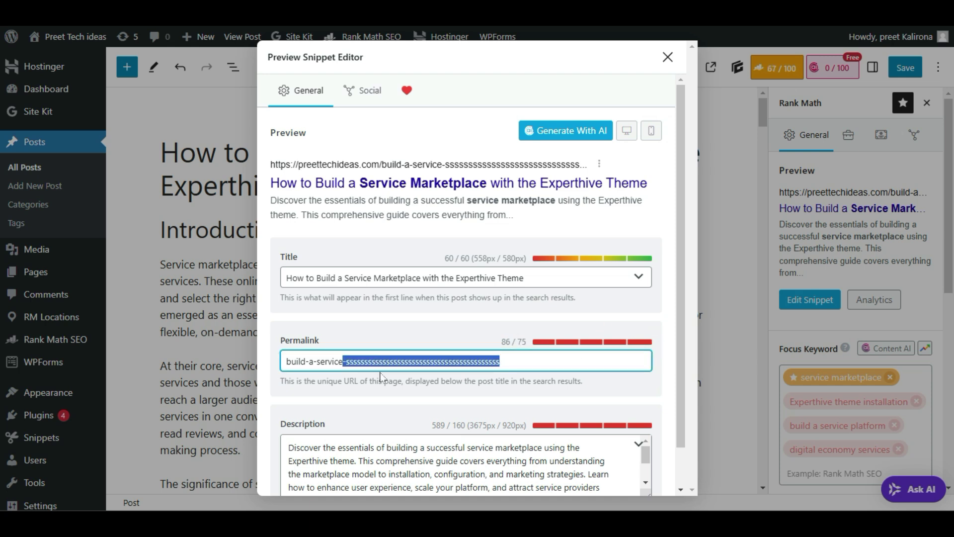
key("BackSpace")
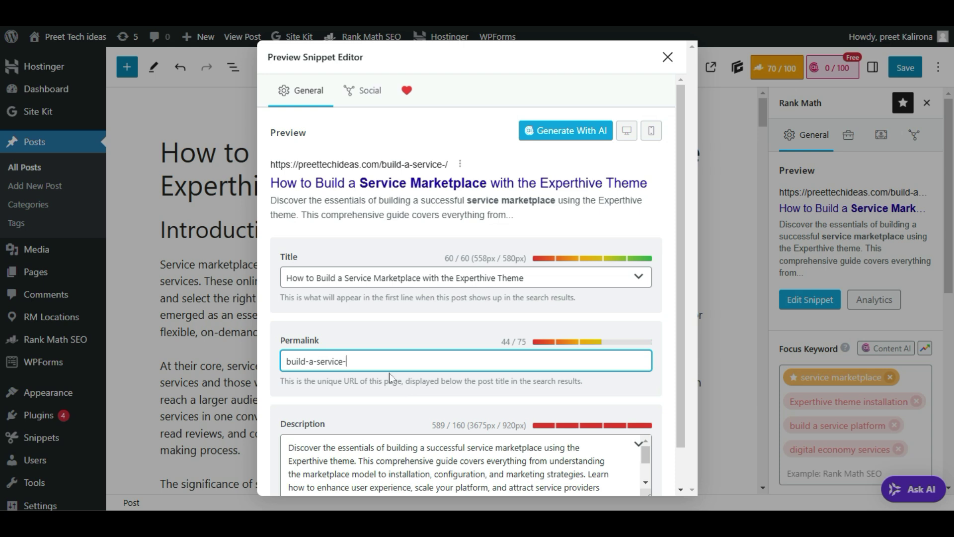
- Overwrite the Rank Math permalink with how-to-build
left_click_drag(286, 277, 420, 290)
left_click(377, 355)
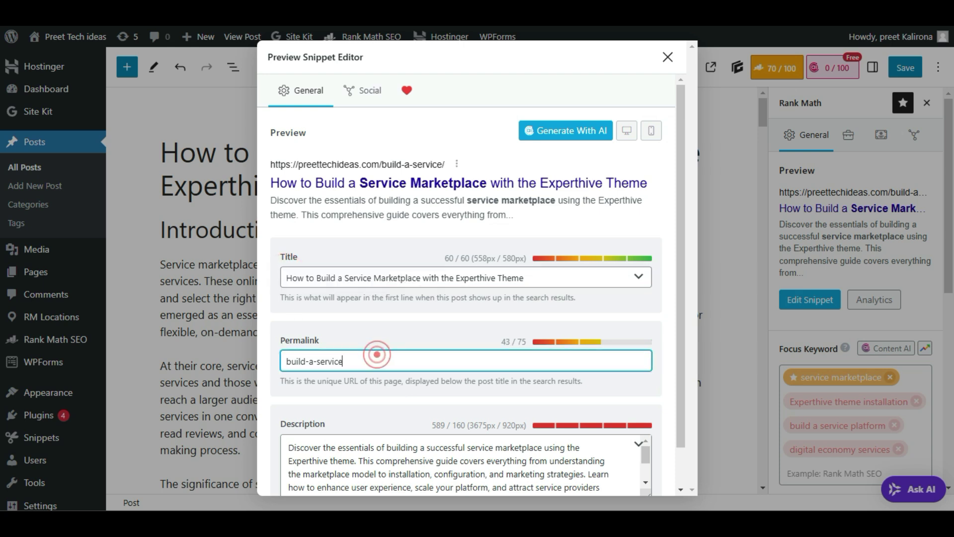
triple_click(392, 358)
type("how-to-build-a-service-marketplace-with-the-experthive-theme")
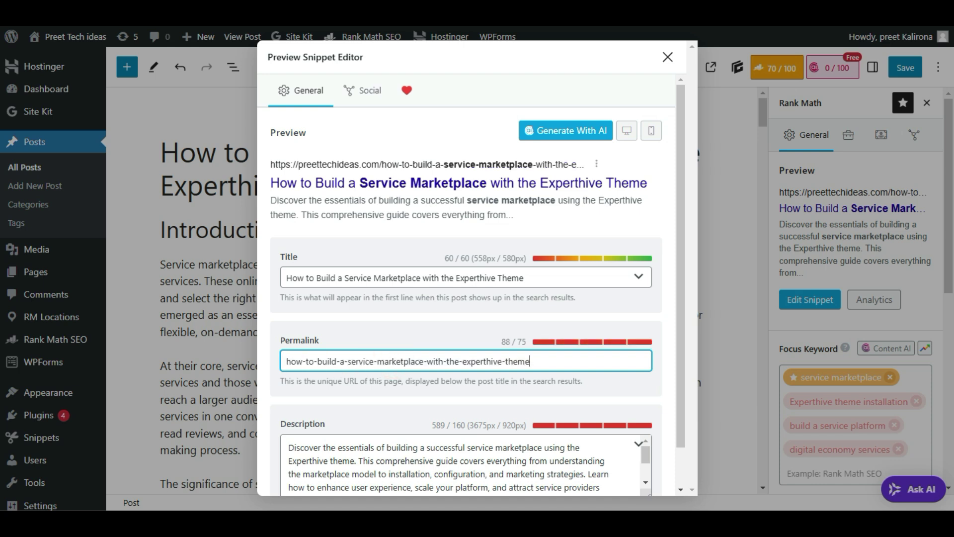
triple_click(307, 361)
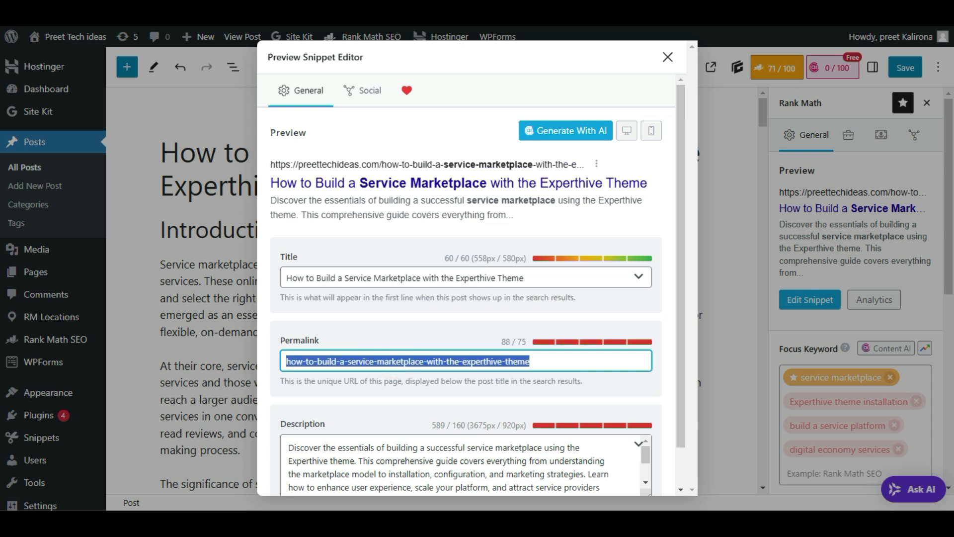
key("End")
triple_click(310, 361)
type("how")
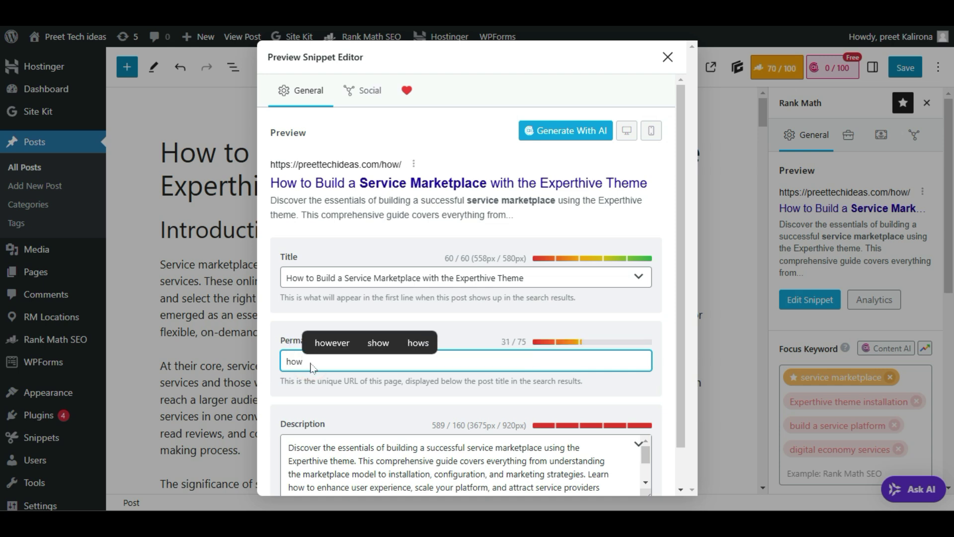
type("-to-")
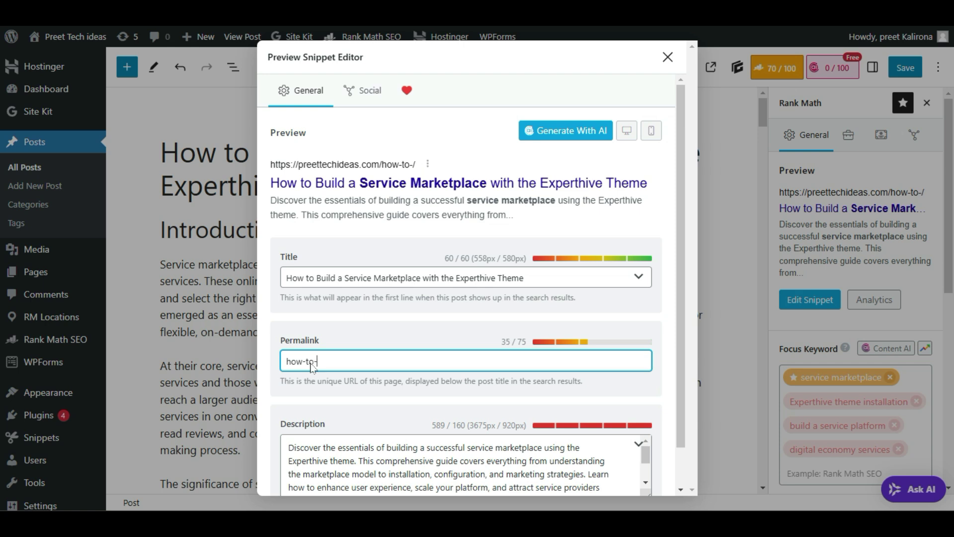
type("build")
scroll(591, 213, "down", 1)
scroll(594, 334, "up", 1)
- Save the post with the how-to-build permalink and view the live page in a new tab
left_click(669, 58)
left_click(893, 73)
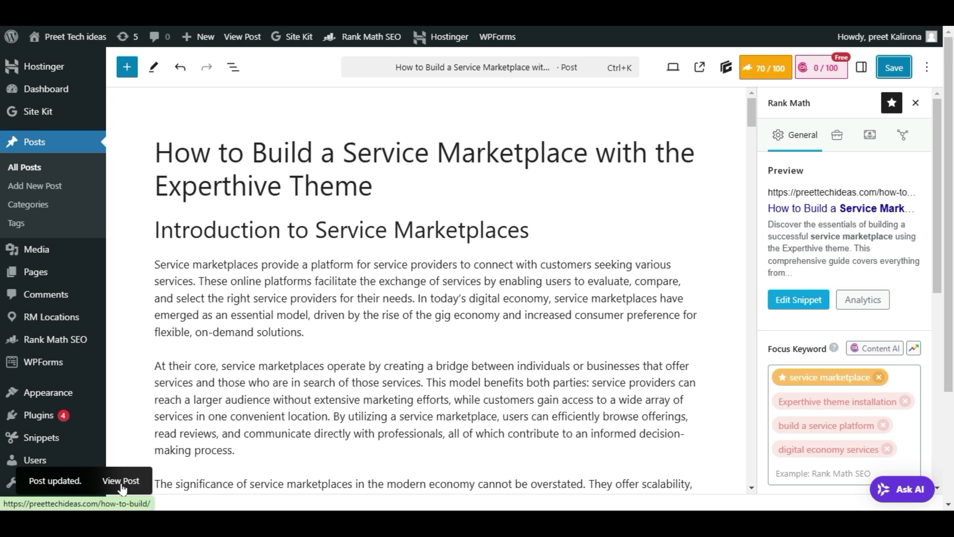
right_click(123, 489)
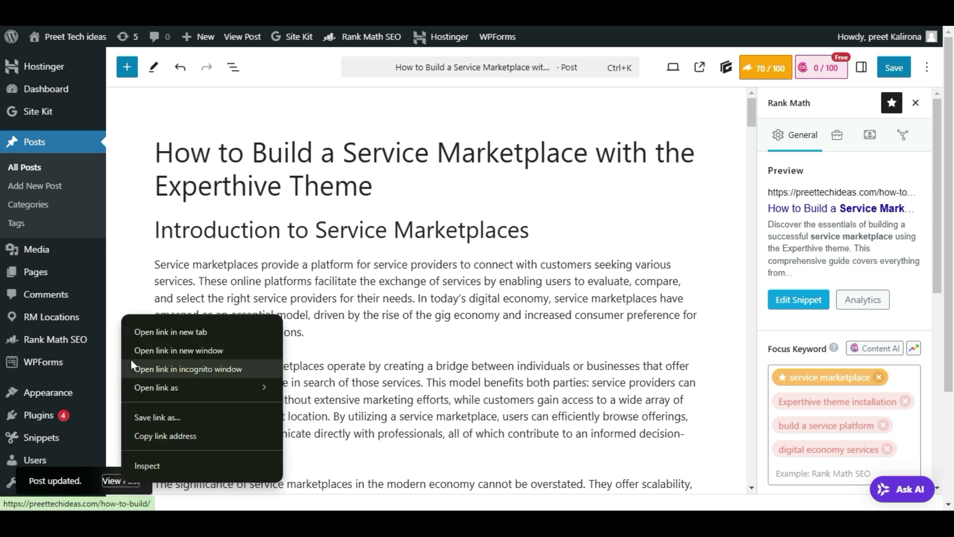
left_click(149, 338)
key("ctrl+Tab")
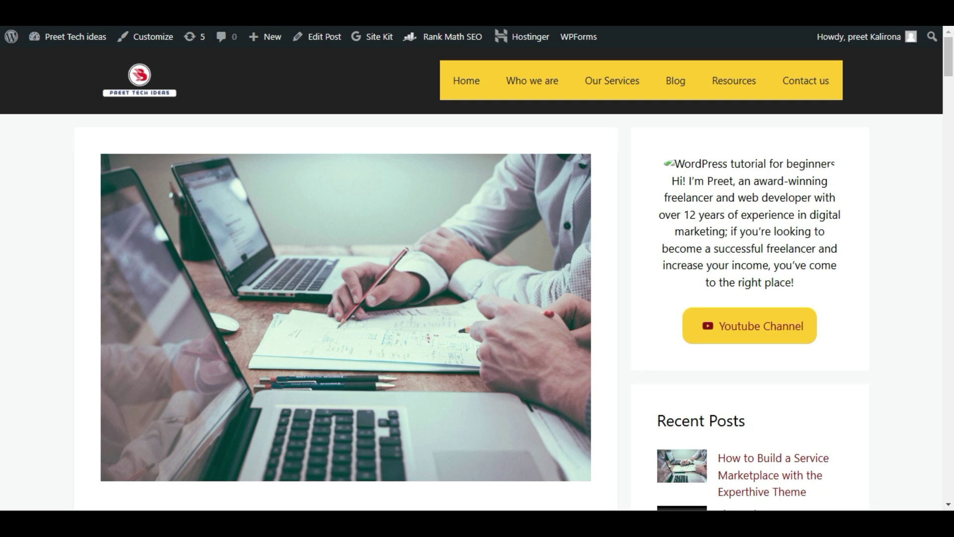
key("ctrl+Tab")
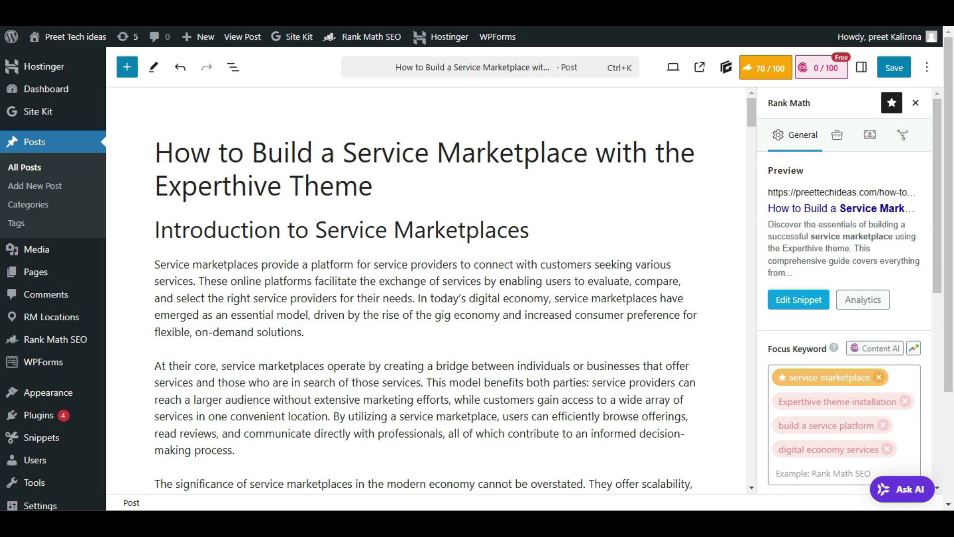